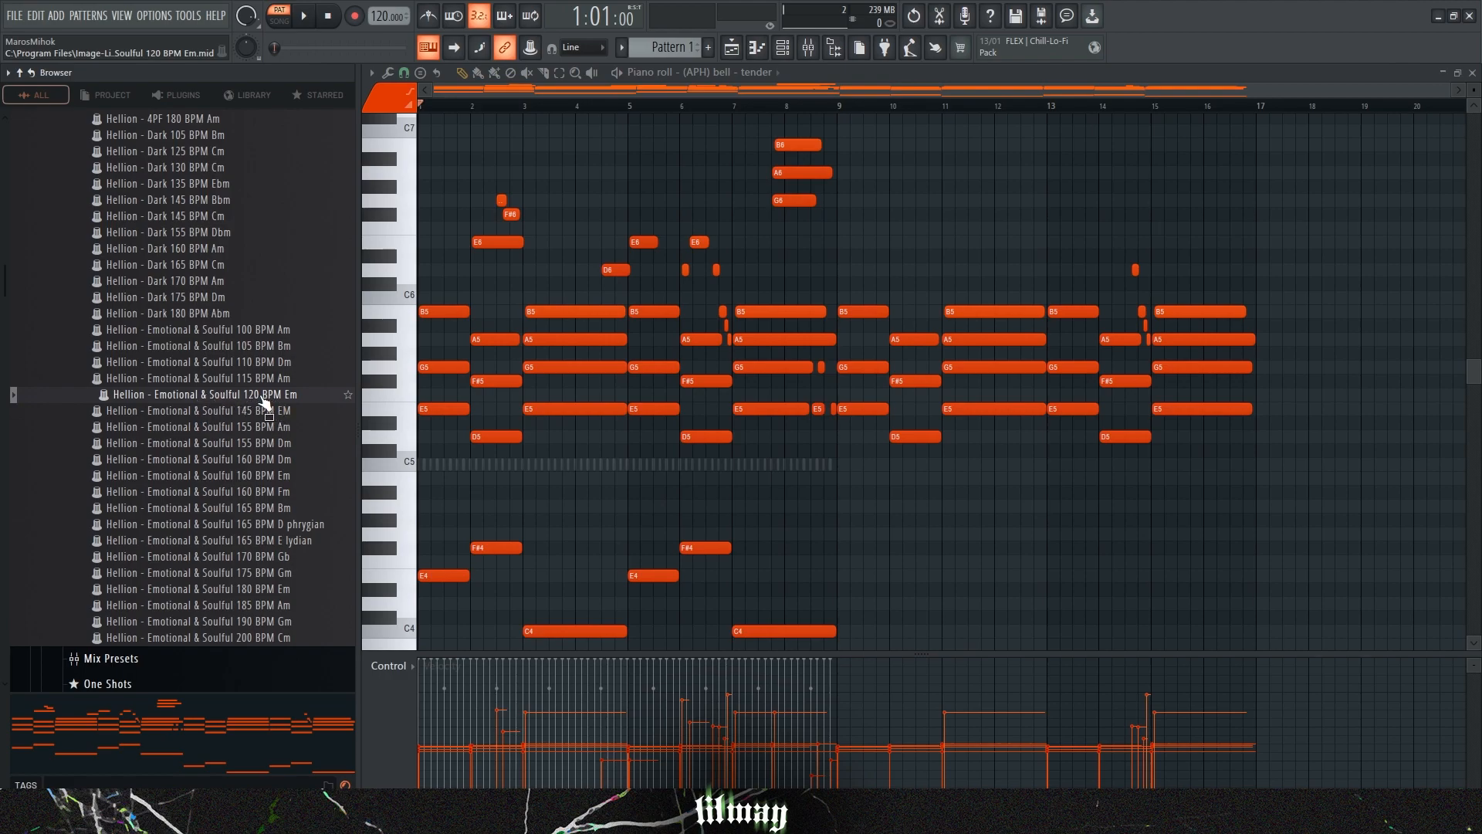
Hide the browser and play the bell melody in the piano roll.
{"action": "key", "text": "alt+F8"}
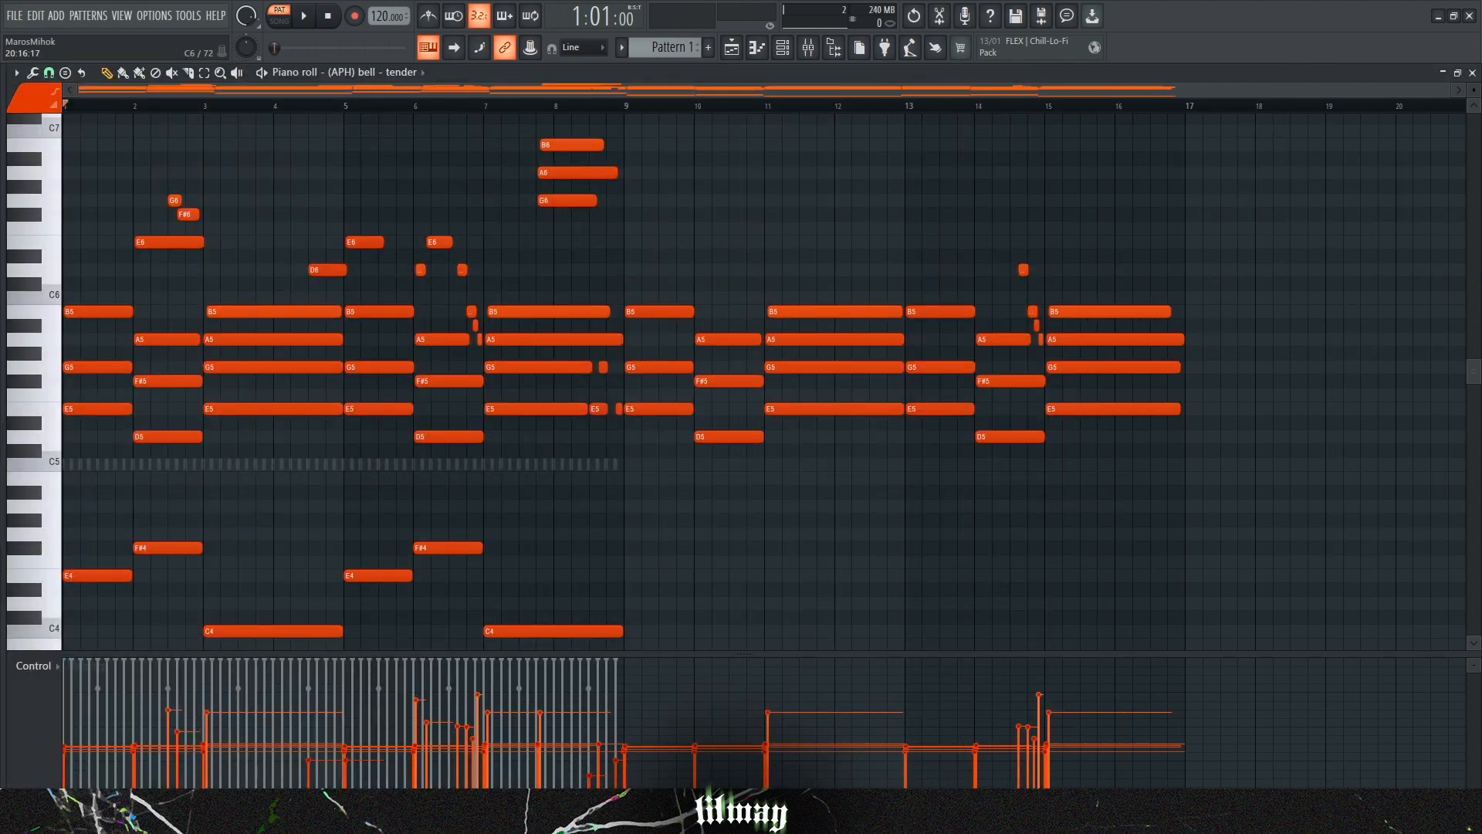
{"action": "key", "text": "space"}
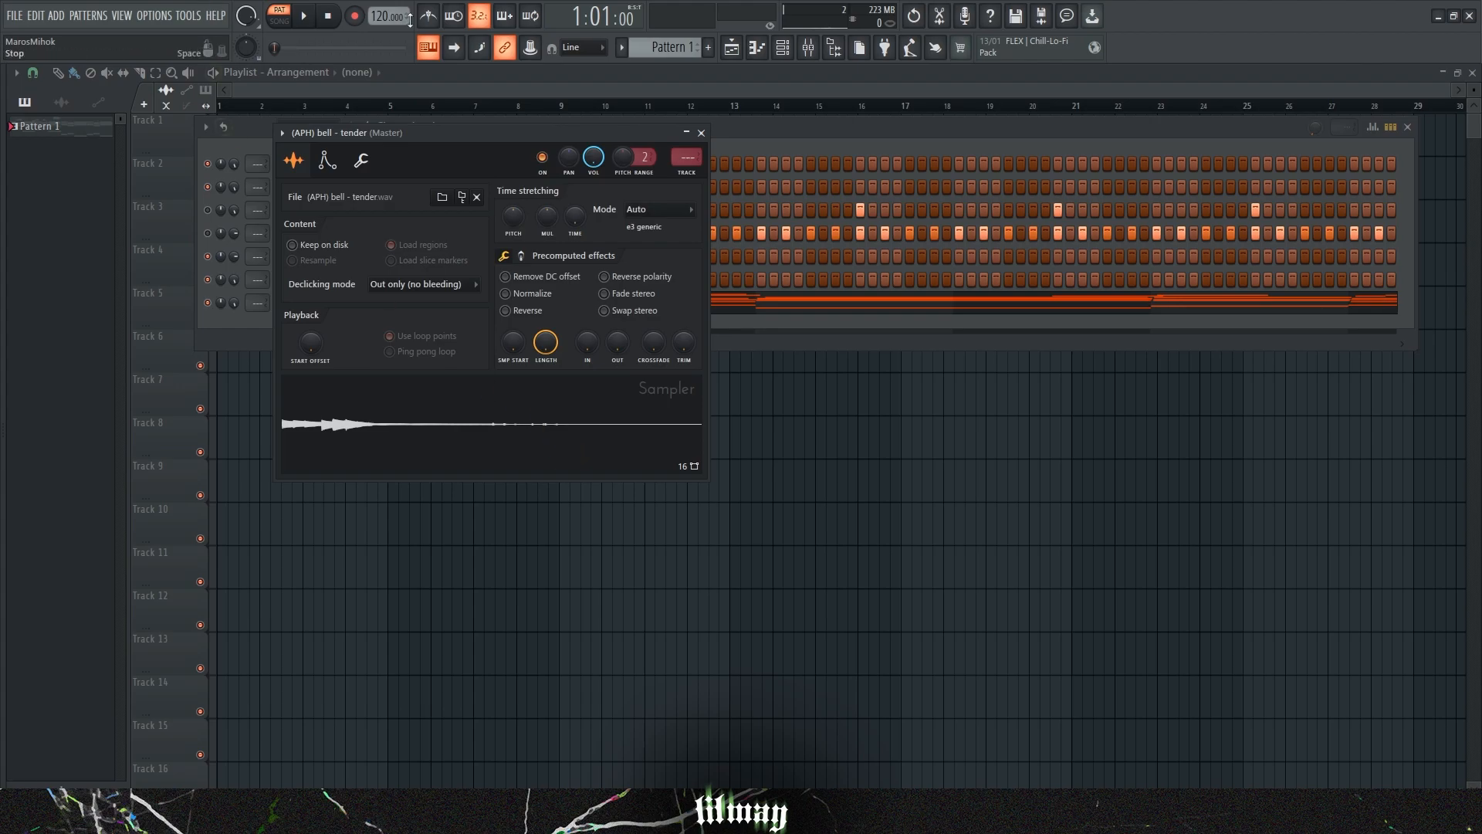
Set the bell sampler's time stretching mode to Stretch and play its melody again.
{"action": "left_click", "coordinate": [664, 213]}
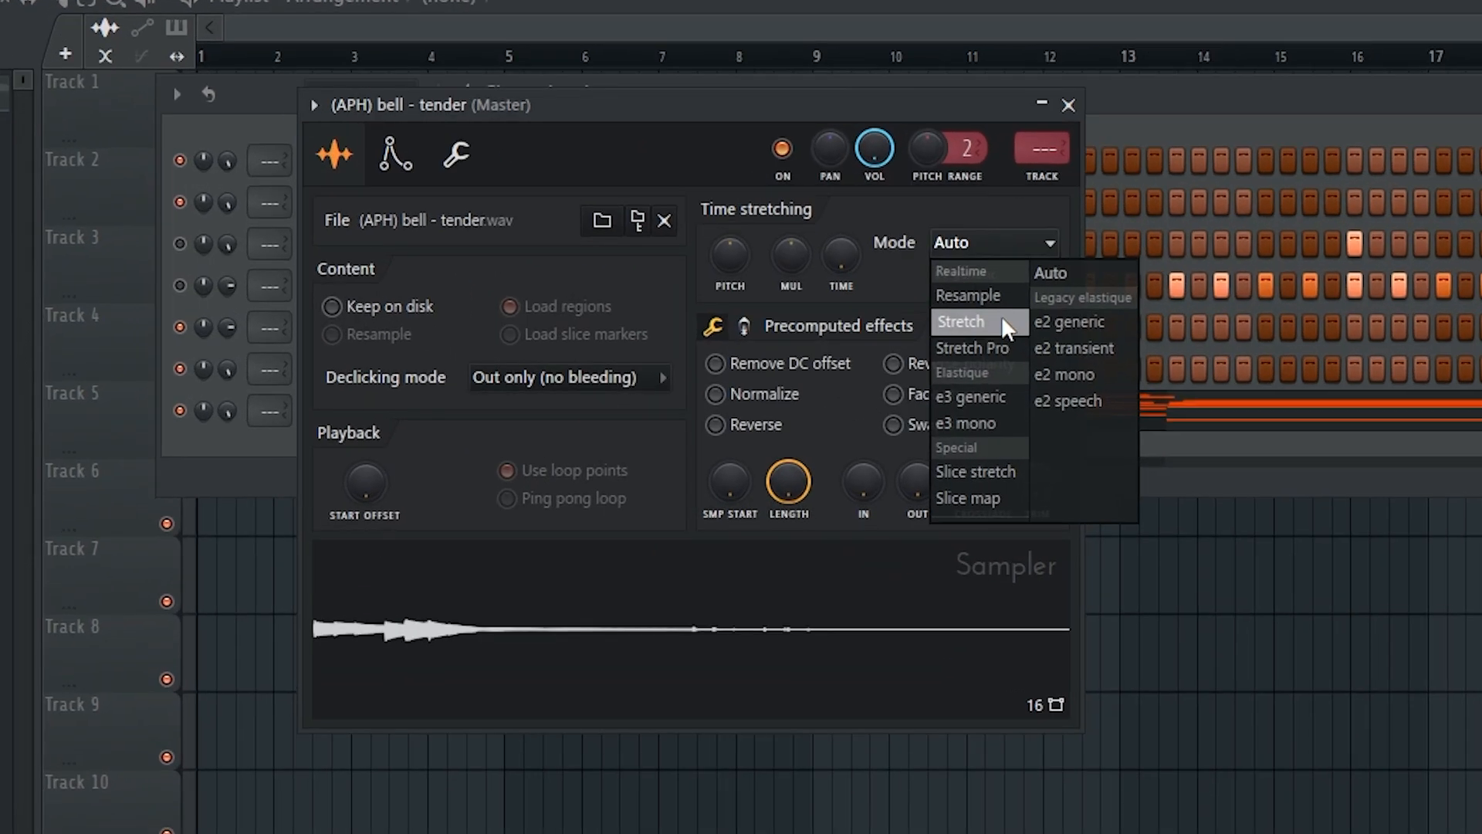
{"action": "left_click", "coordinate": [660, 246]}
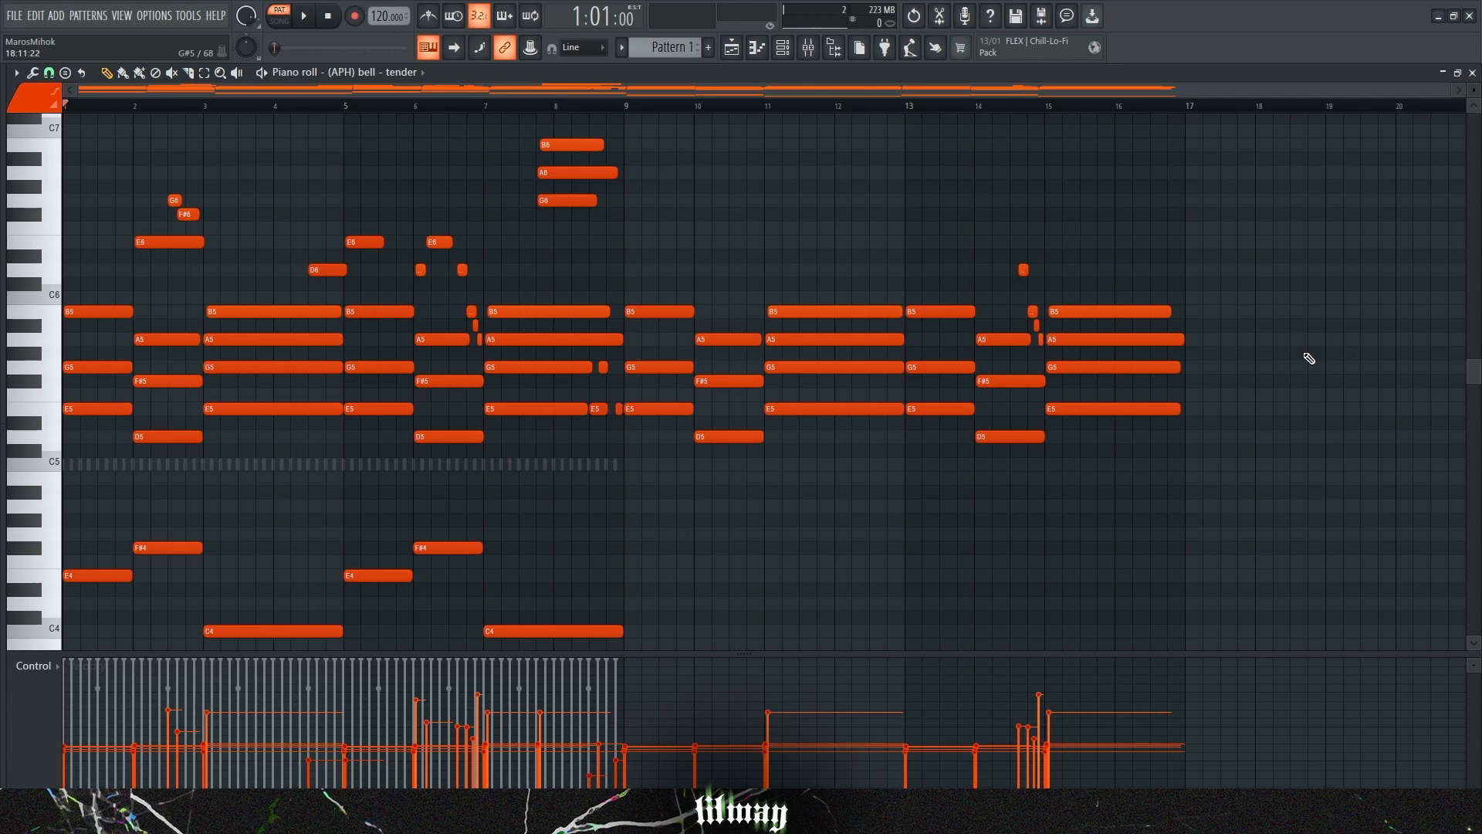
{"action": "key", "text": "space"}
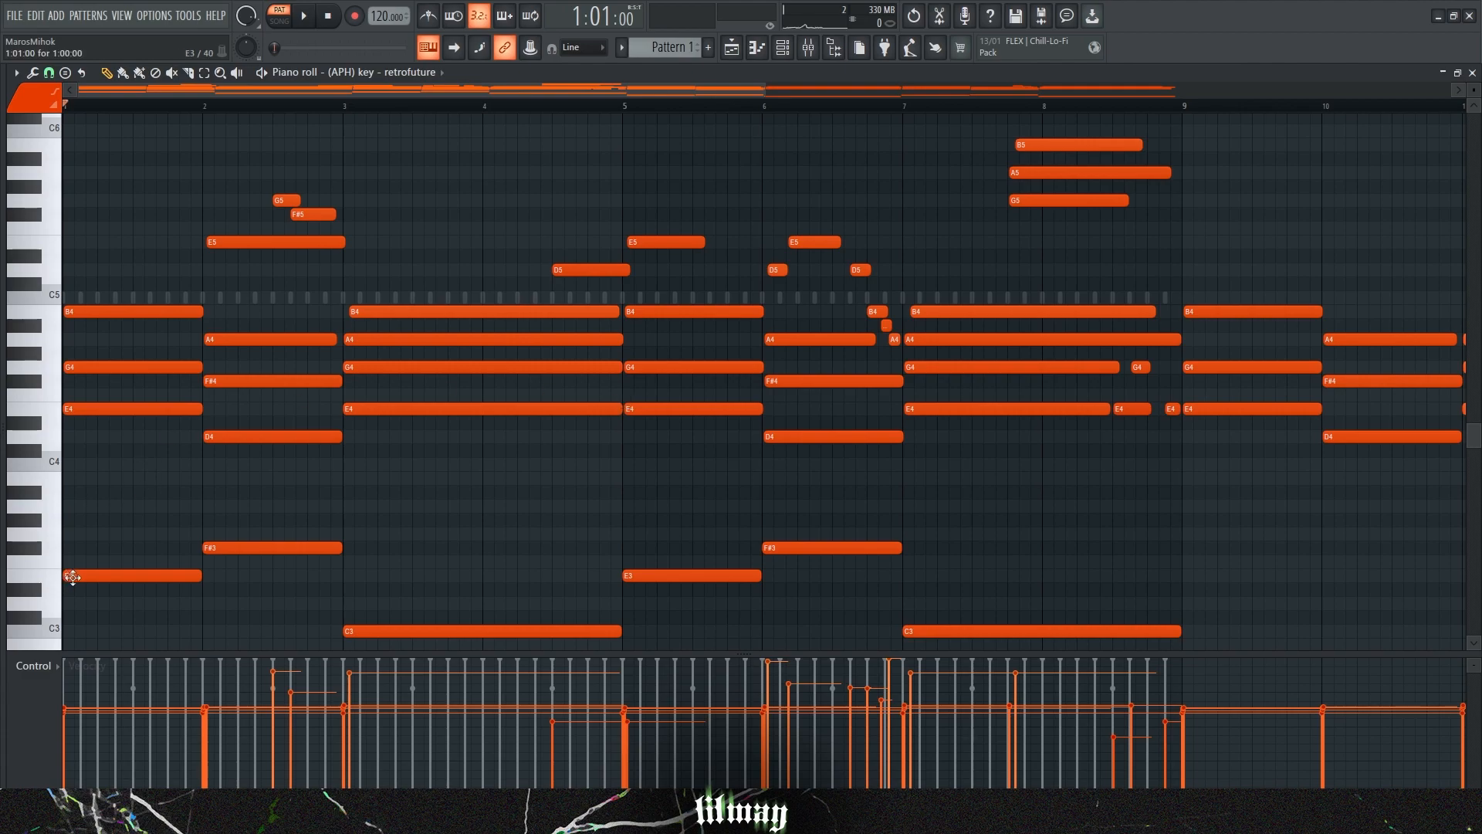
Play the (APH) key - retrofuture melody from the start of the pattern.
{"action": "key", "text": "space"}
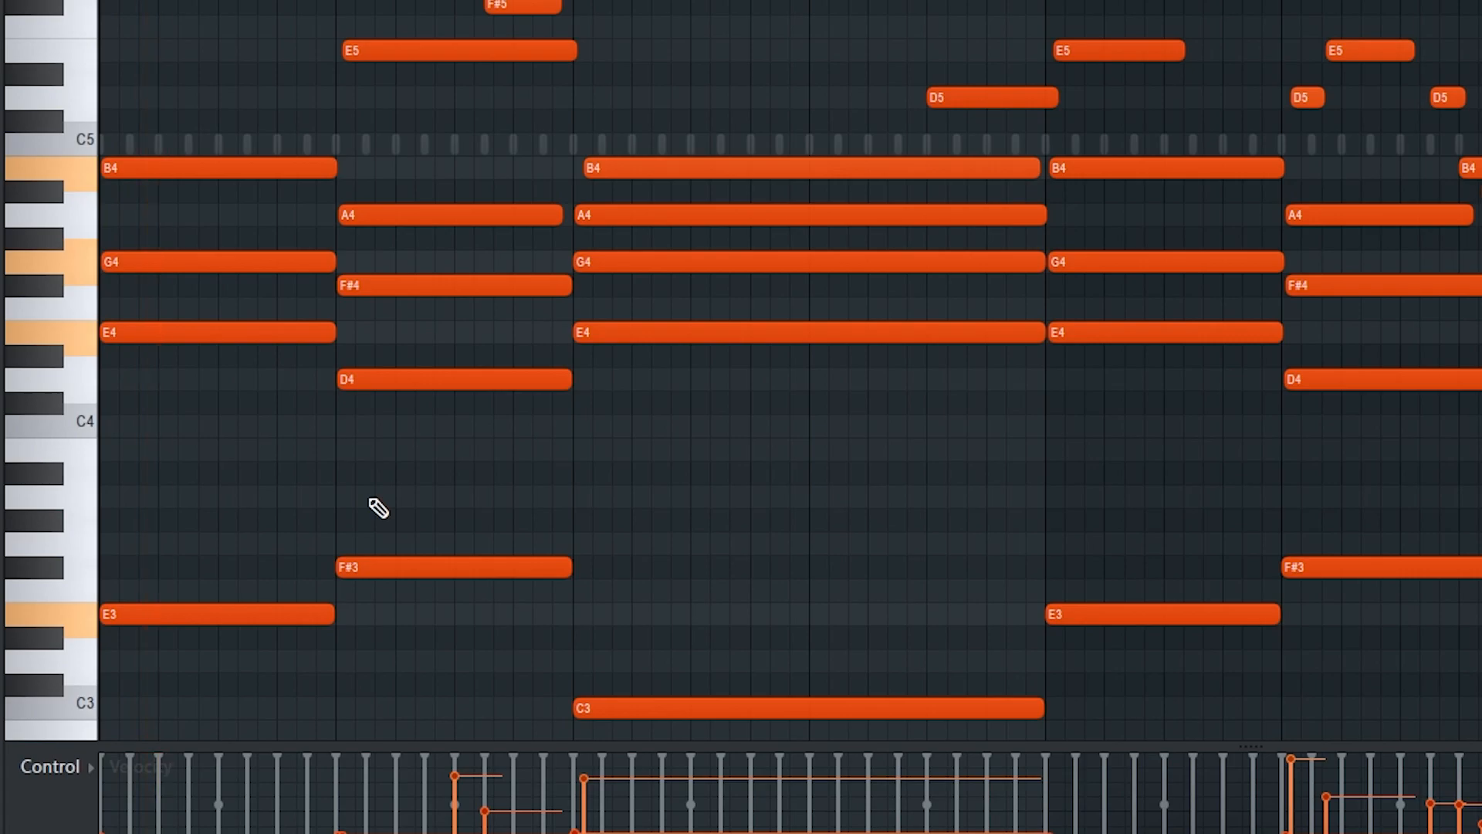
{"action": "key", "text": "space"}
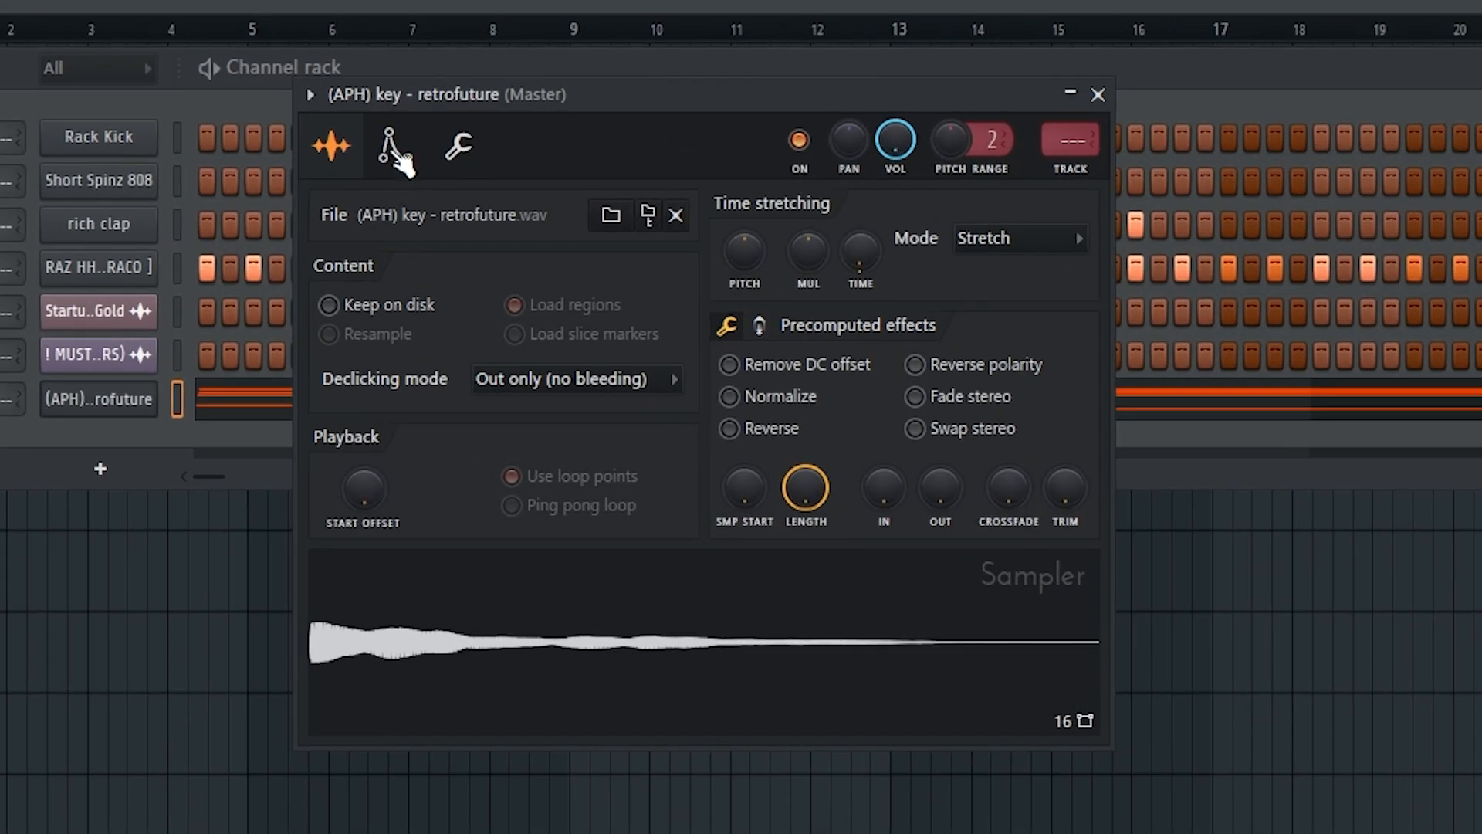
Turn on the retrofuture sampler's volume envelope and raise its release to the maximum.
{"action": "left_click", "coordinate": [396, 152]}
{"action": "left_click_drag", "start_coordinate": [443, 426], "coordinate": [433, 430]}
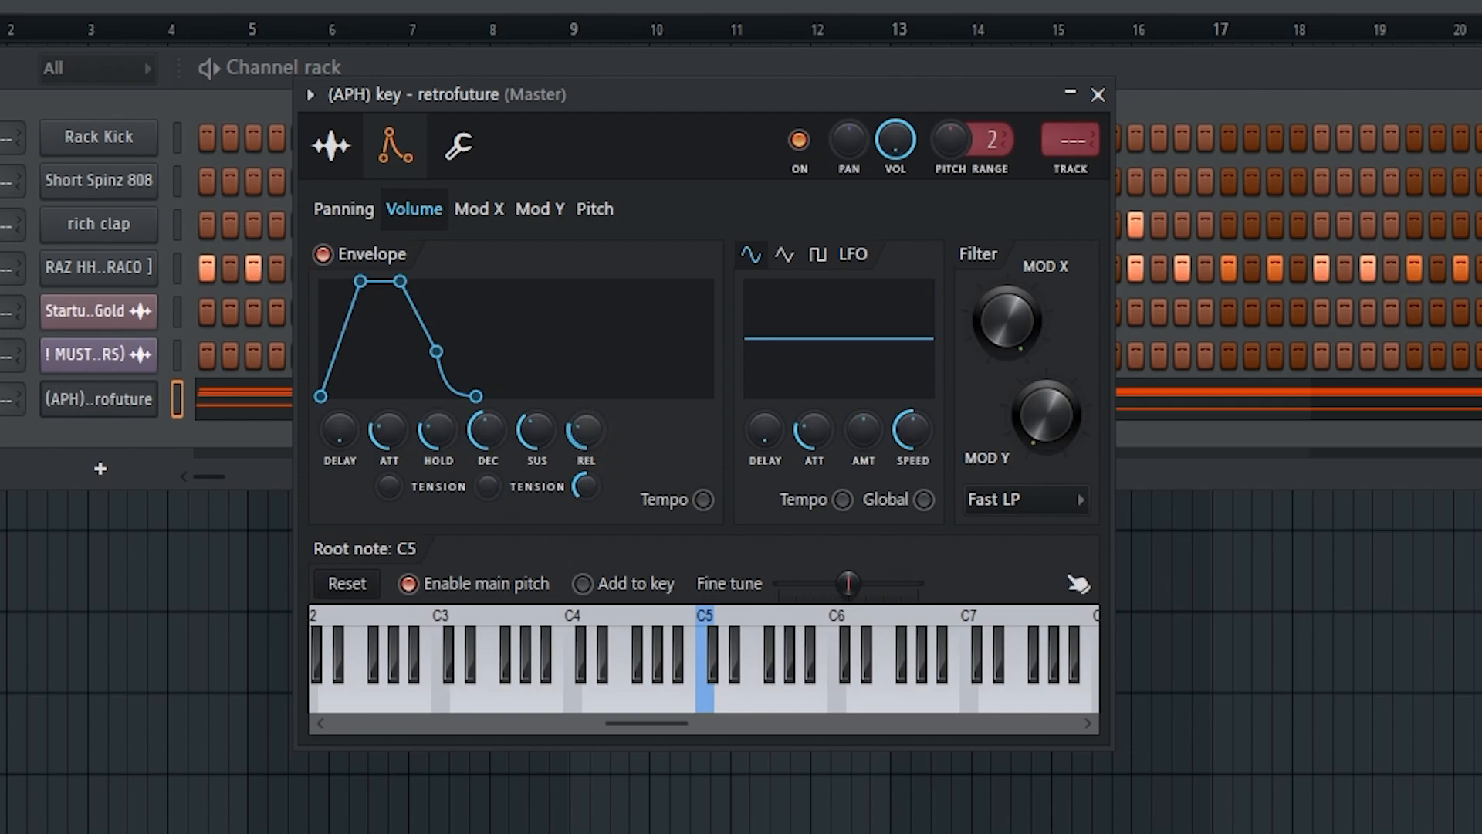
{"action": "left_click_drag", "start_coordinate": [585, 431], "coordinate": [582, 446]}
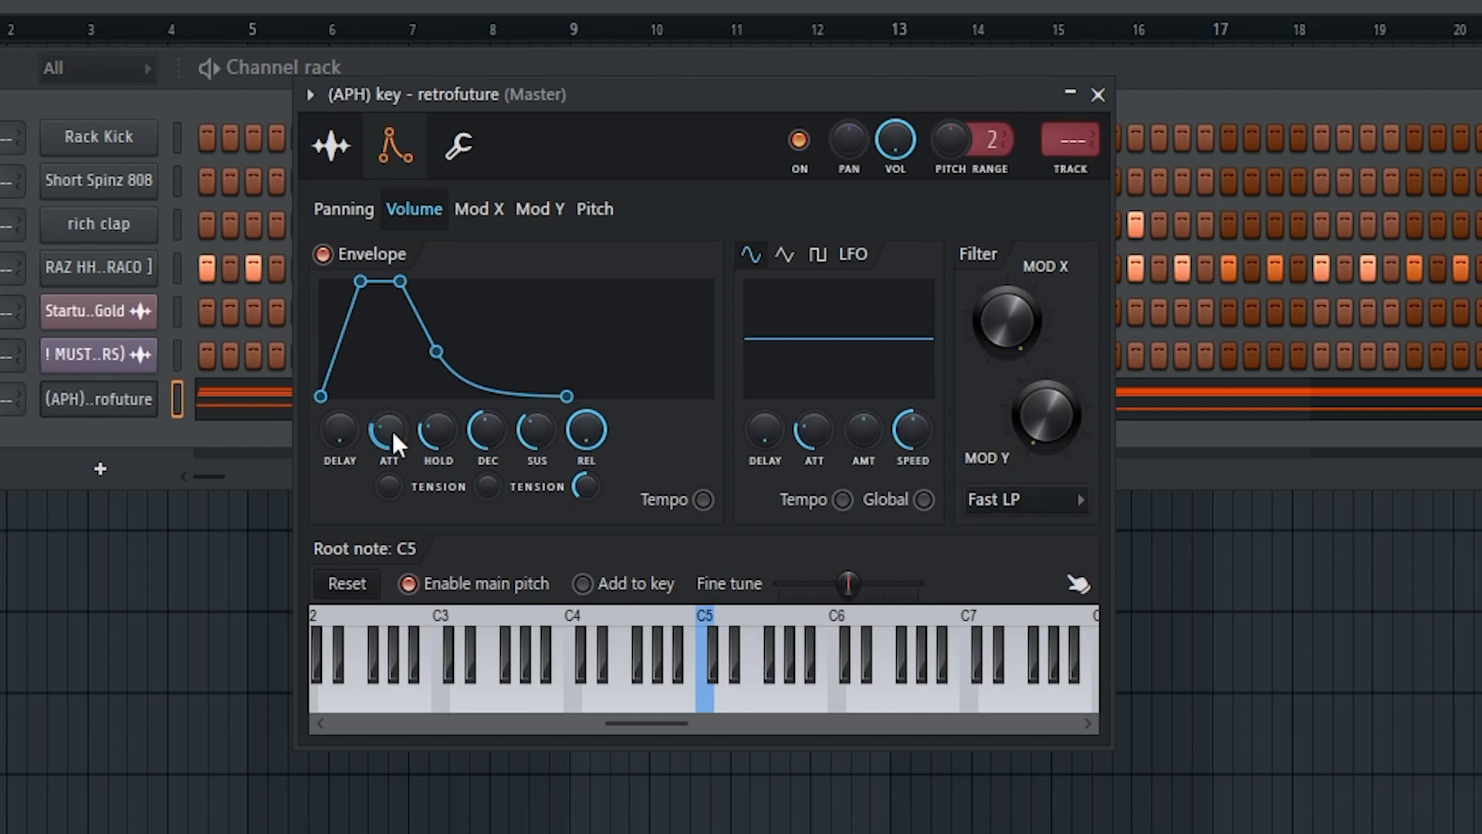
Lower the volume envelope's attack to the minimum and enter 1 as its exact value.
{"action": "left_click_drag", "start_coordinate": [392, 434], "coordinate": [393, 471]}
{"action": "right_click", "coordinate": [394, 434]}
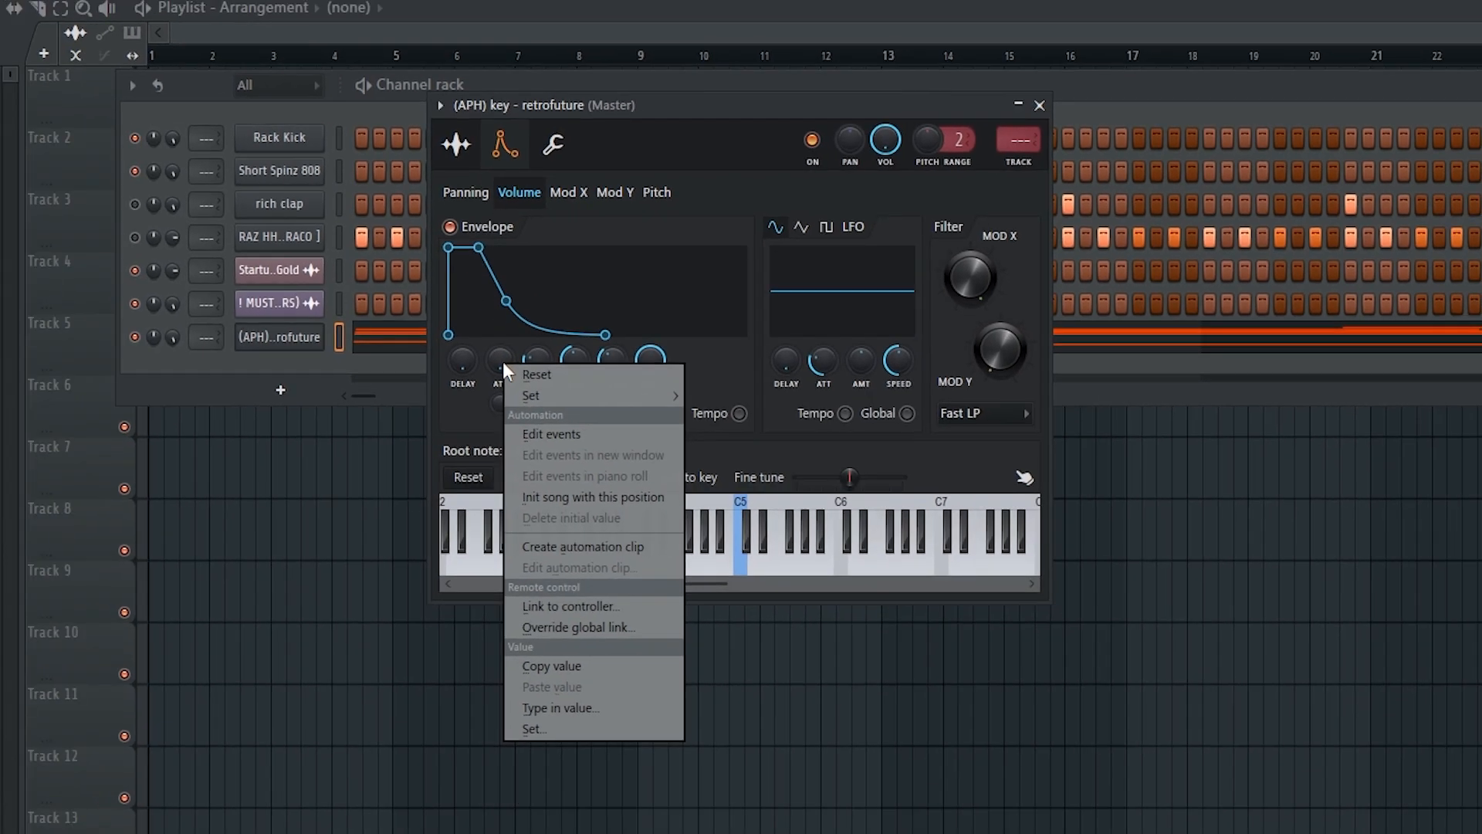
{"action": "left_click", "coordinate": [577, 700]}
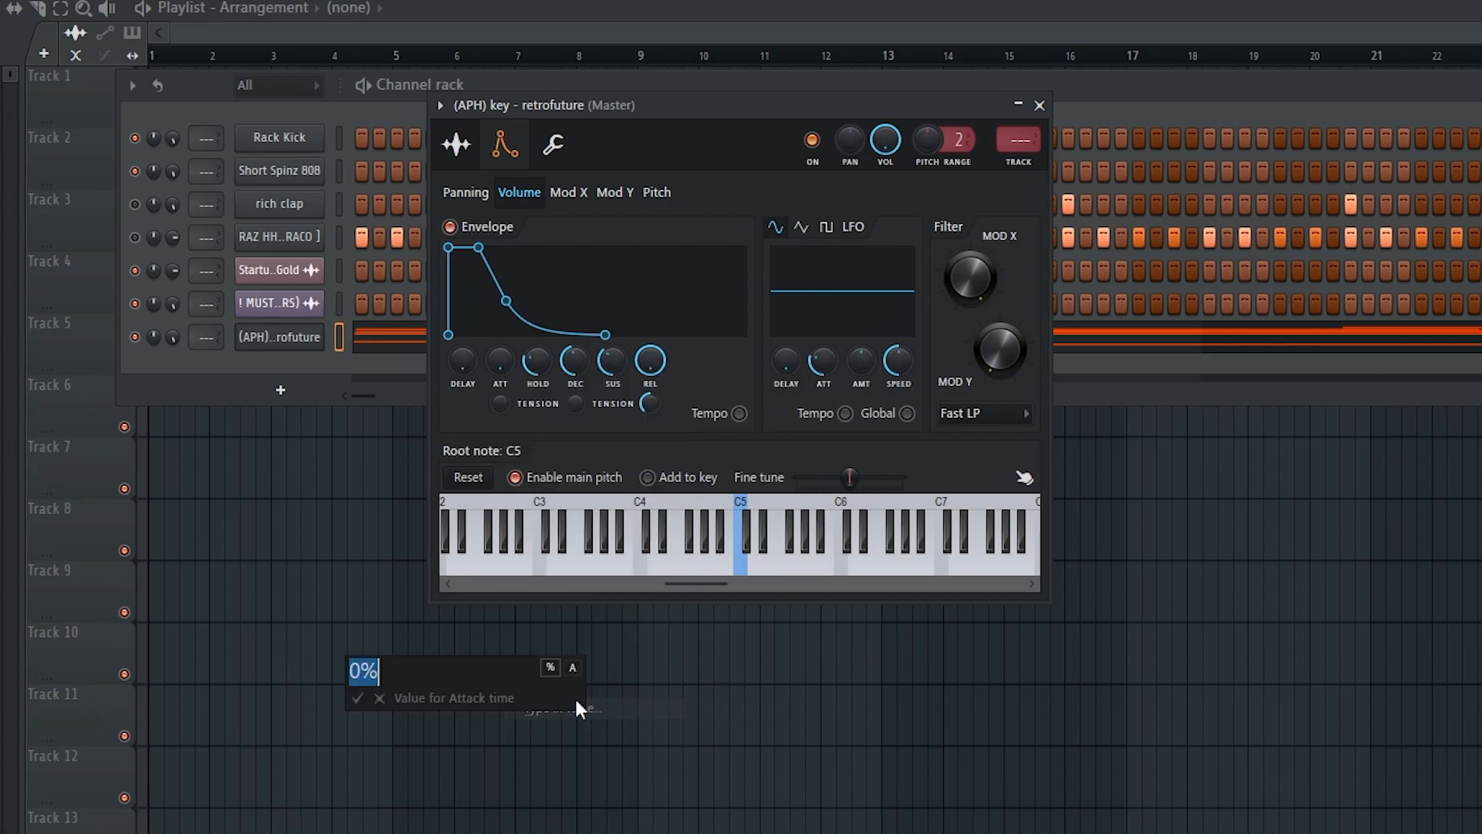
{"action": "type", "text": "1"}
{"action": "left_click", "coordinate": [357, 697]}
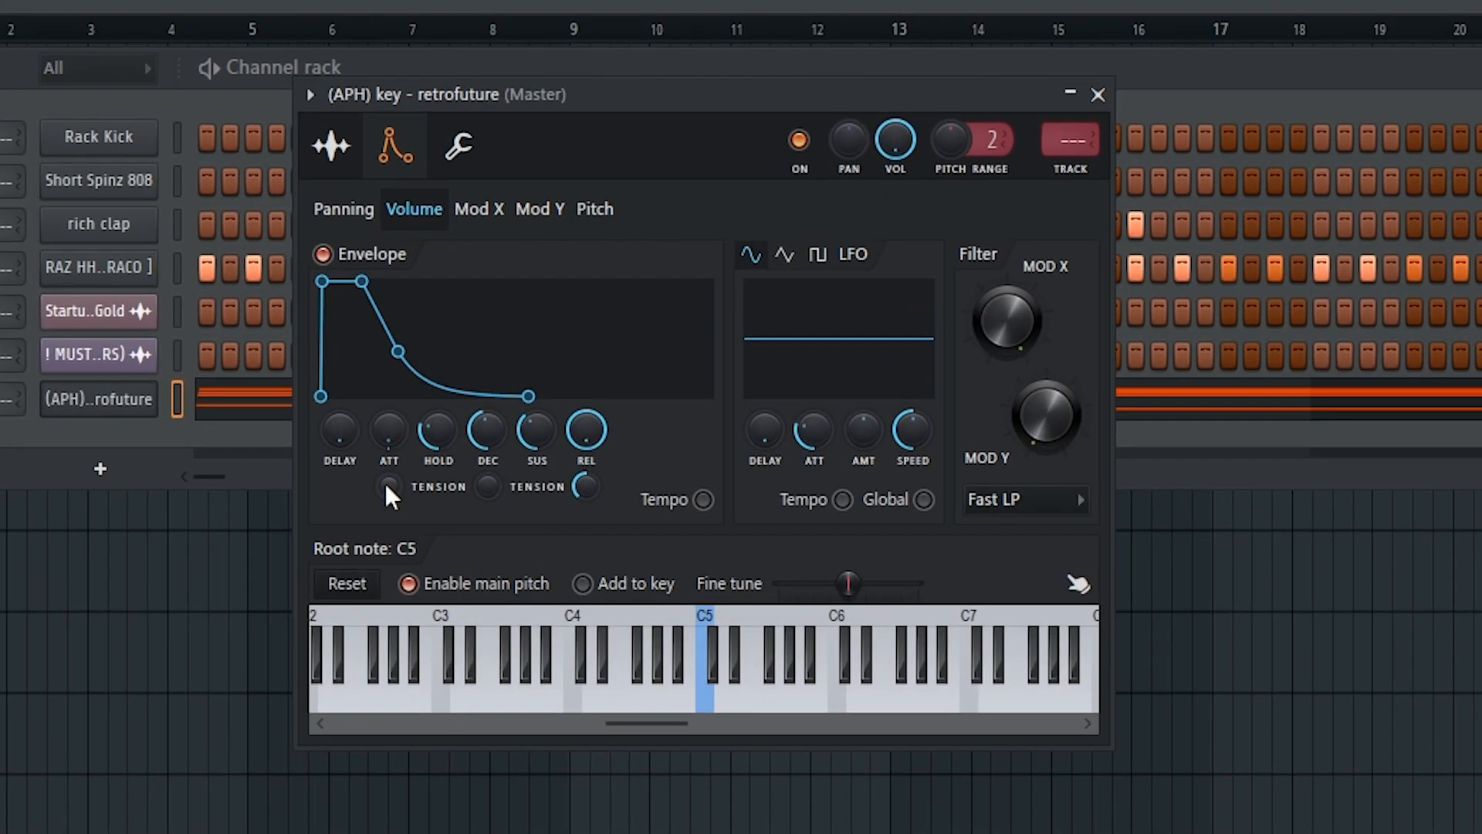
Try a higher attack tension and a longer attack in the volume envelope, previewing the C5 note, and revert both.
{"action": "left_click_drag", "start_coordinate": [392, 489], "coordinate": [392, 460]}
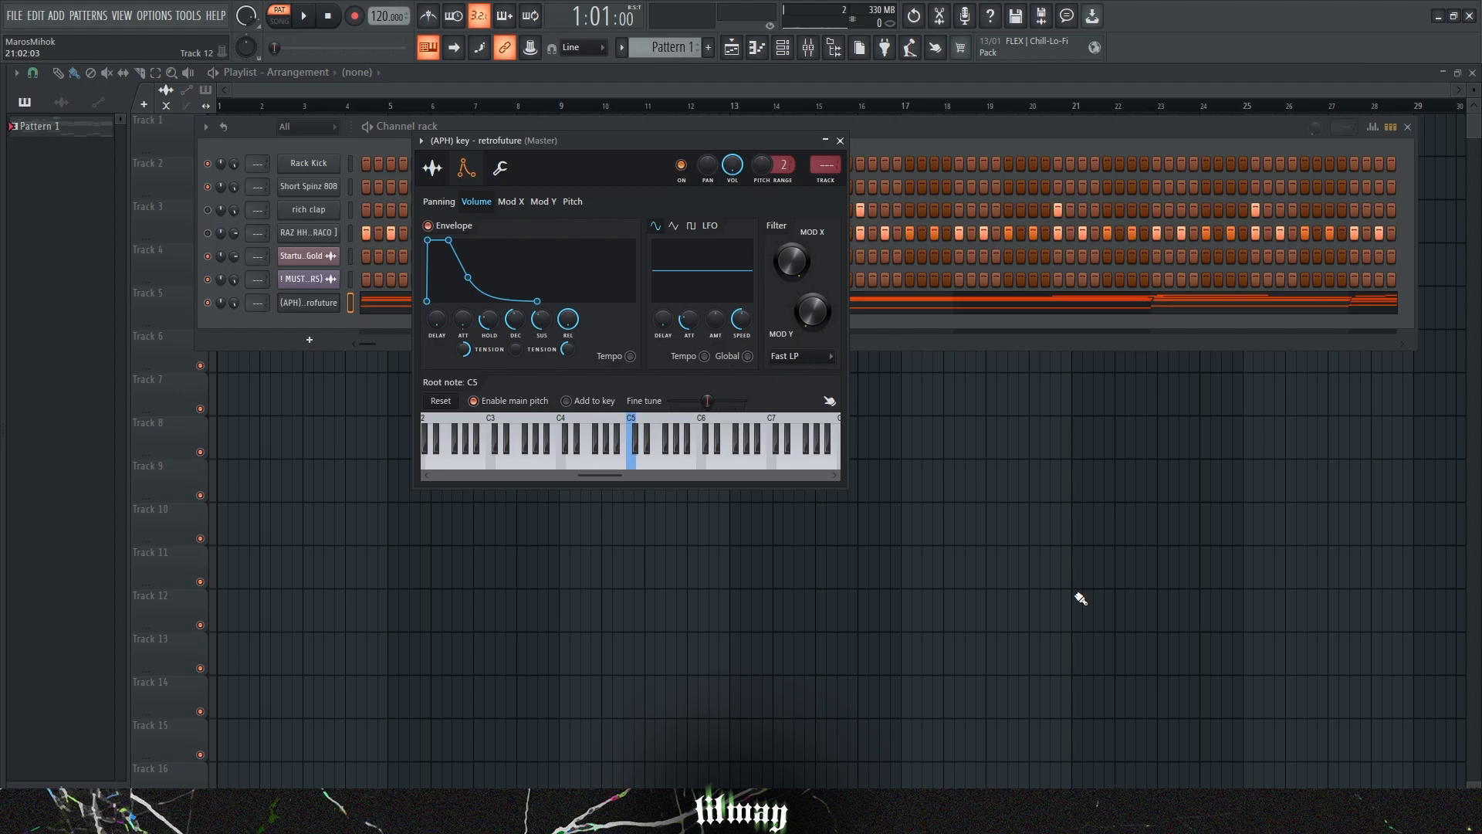
{"action": "left_click_drag", "start_coordinate": [462, 318], "coordinate": [463, 297]}
{"action": "key", "text": "z"}
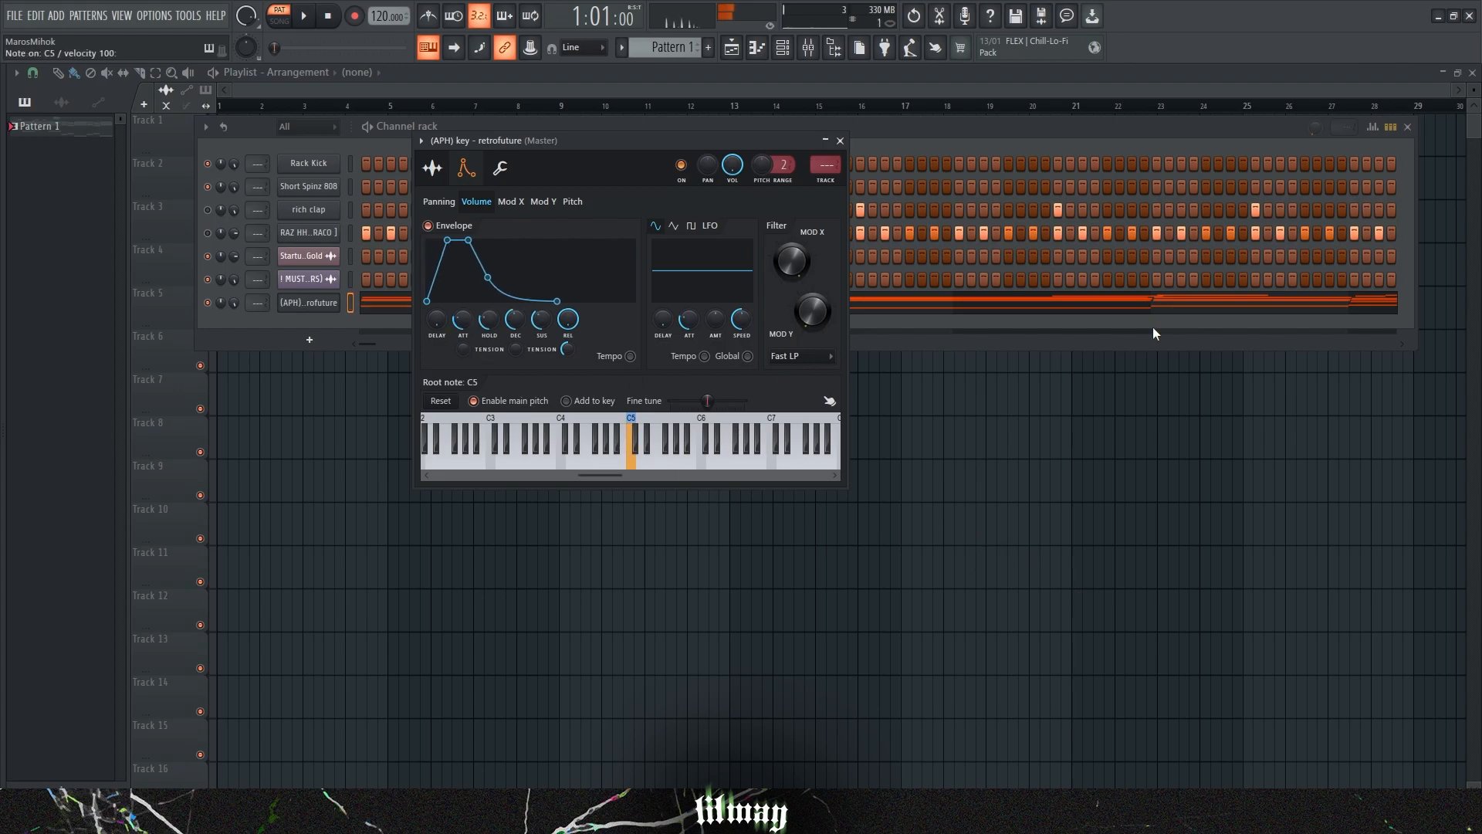
{"action": "key", "text": "z"}
{"action": "key", "text": "ctrl+z"}
{"action": "key", "text": "z"}
{"action": "key", "text": "z"}
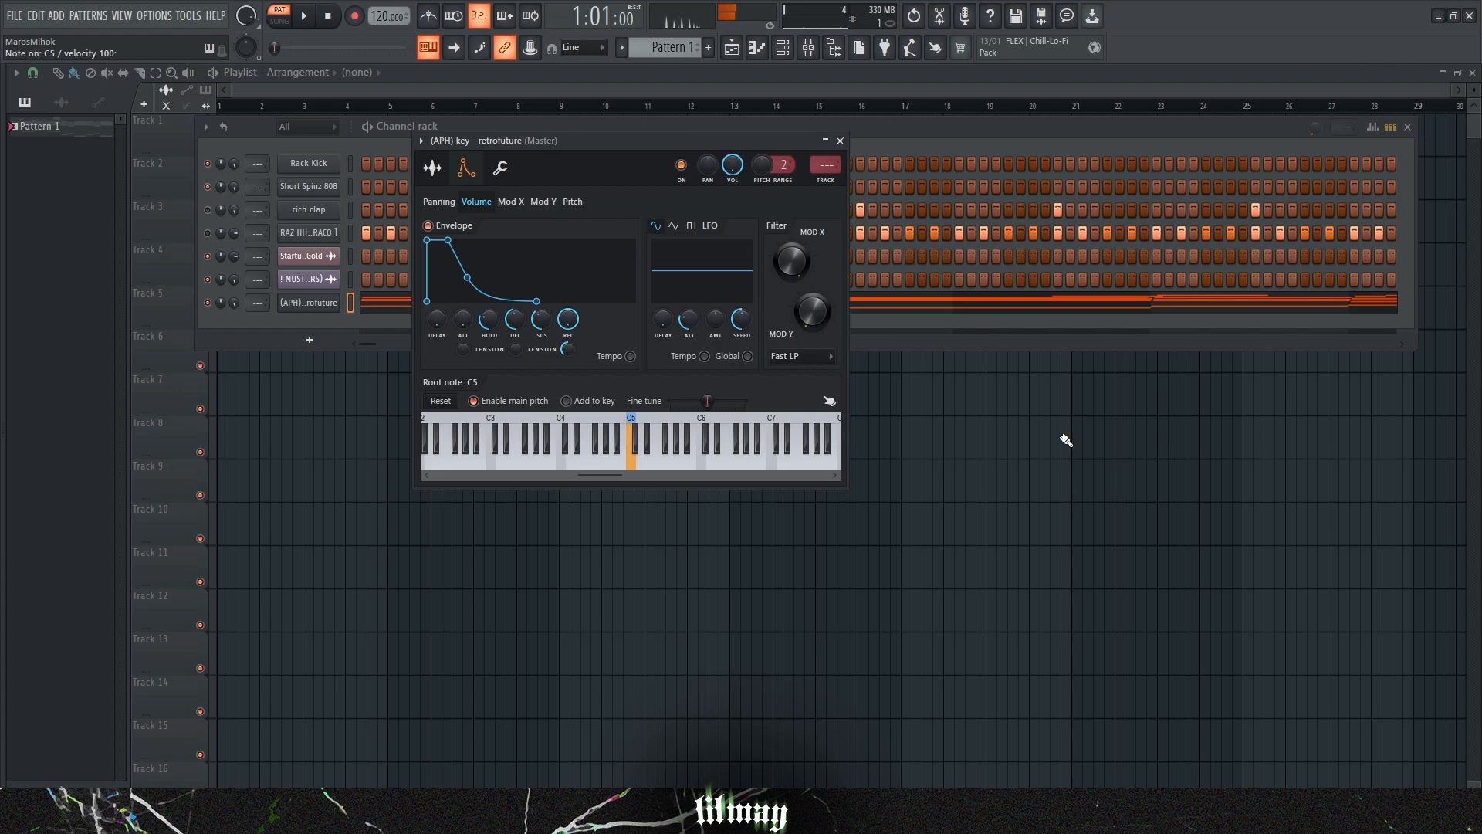
{"action": "key", "text": "z"}
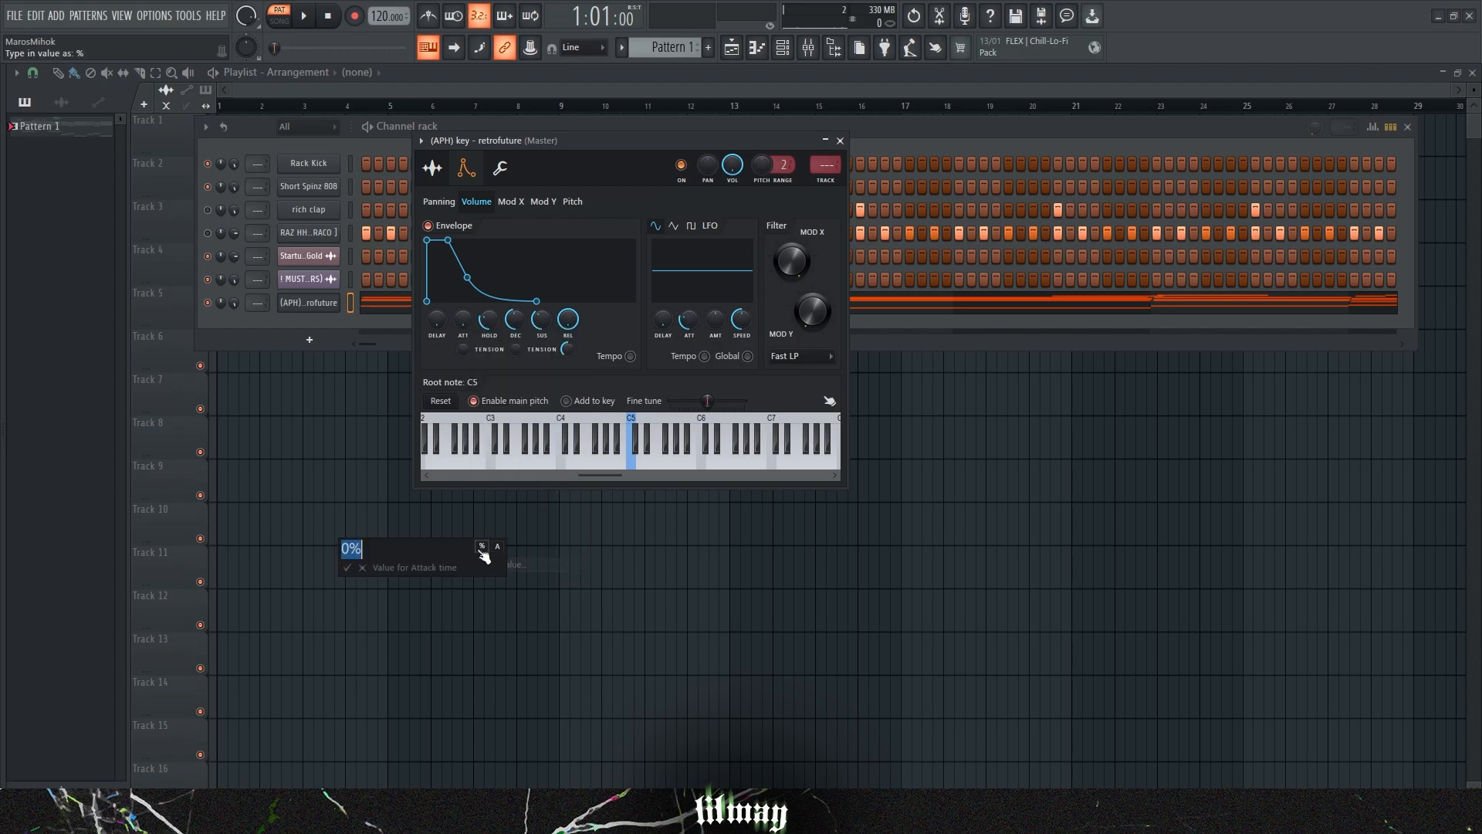
Play the retrofuture melody in the piano roll to hear it with the adjusted volume envelope.
{"action": "scroll", "coordinate": [464, 349], "scroll_direction": "down", "scroll_amount": 2}
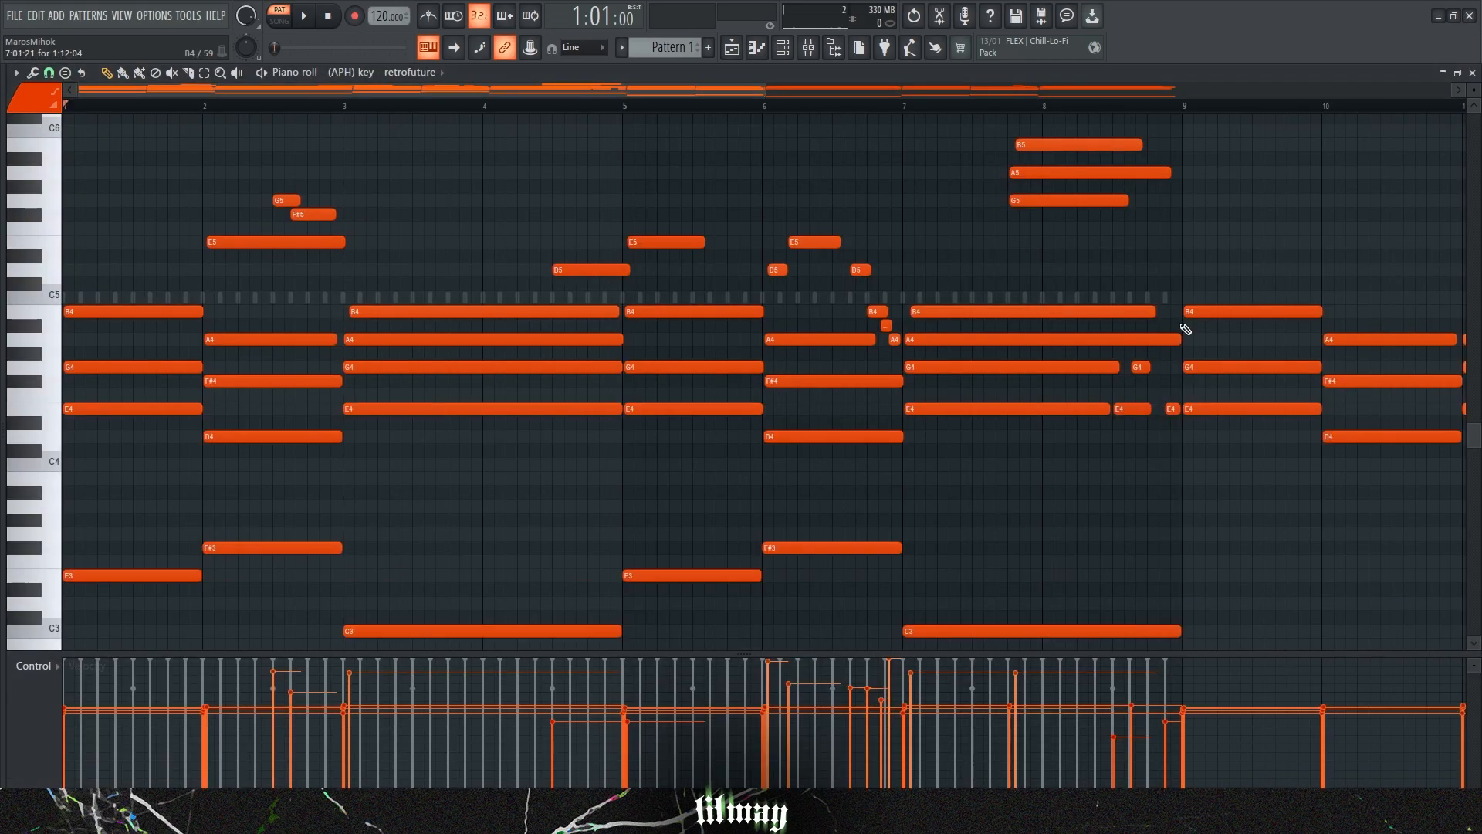
{"action": "scroll", "coordinate": [1356, 110], "scroll_direction": "down", "scroll_amount": 3}
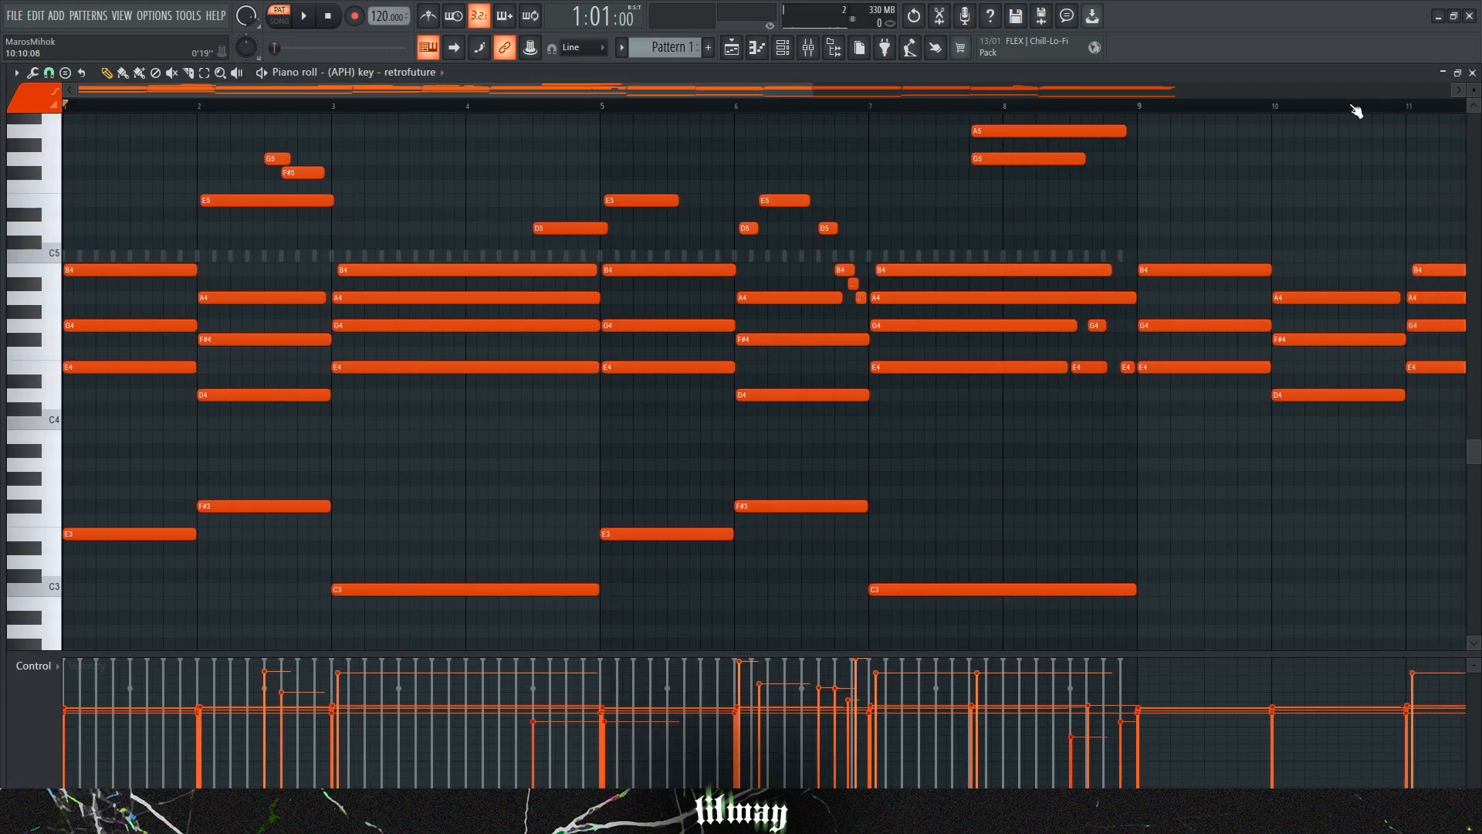
{"action": "scroll", "coordinate": [1371, 169], "scroll_direction": "up", "scroll_amount": 2}
{"action": "key", "text": "space"}
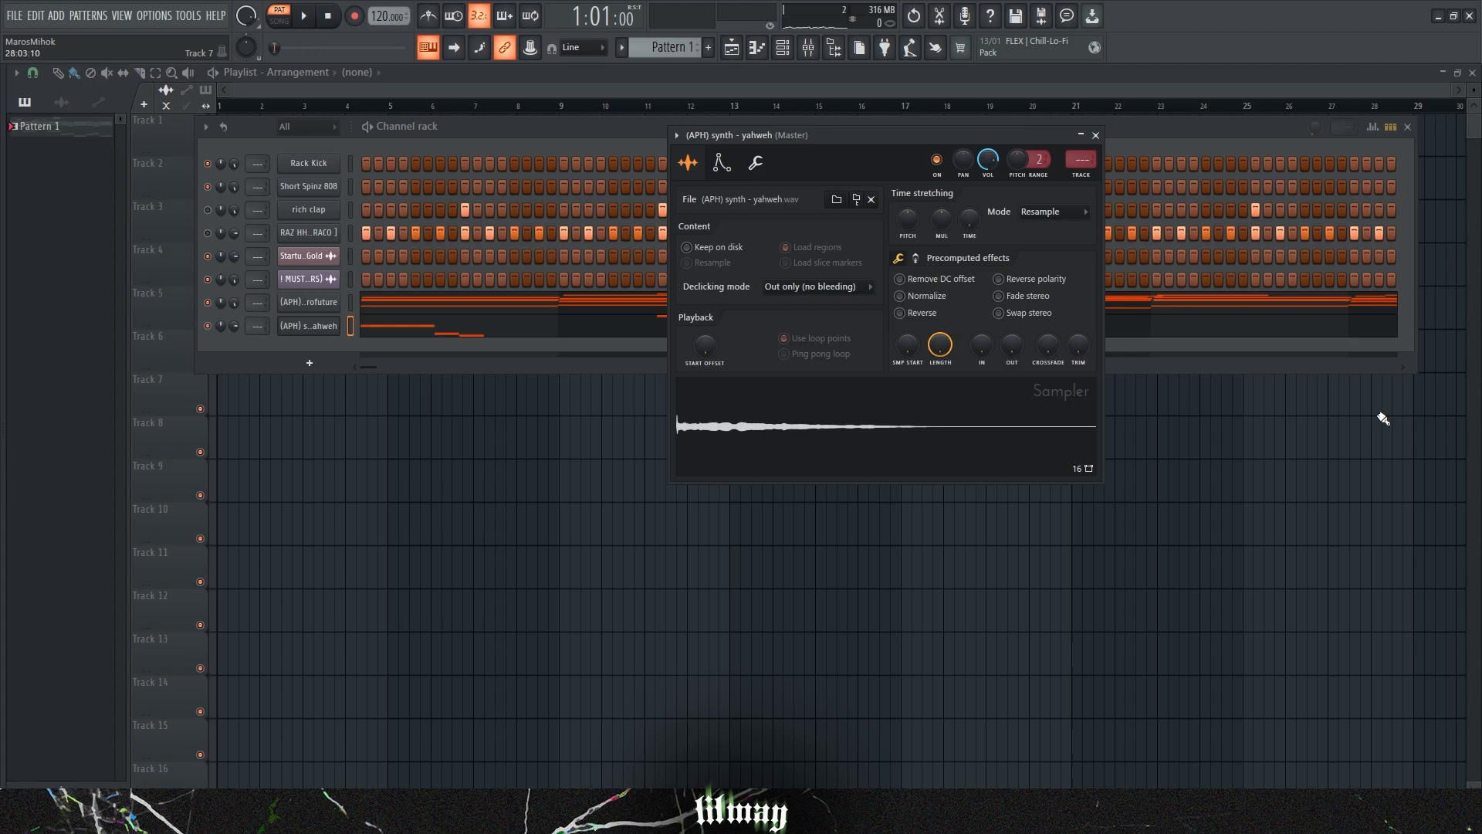
Play the (APH) synth - yahweh melody and compare its piano roll notes with its sampler settings.
{"action": "key", "text": "F7"}
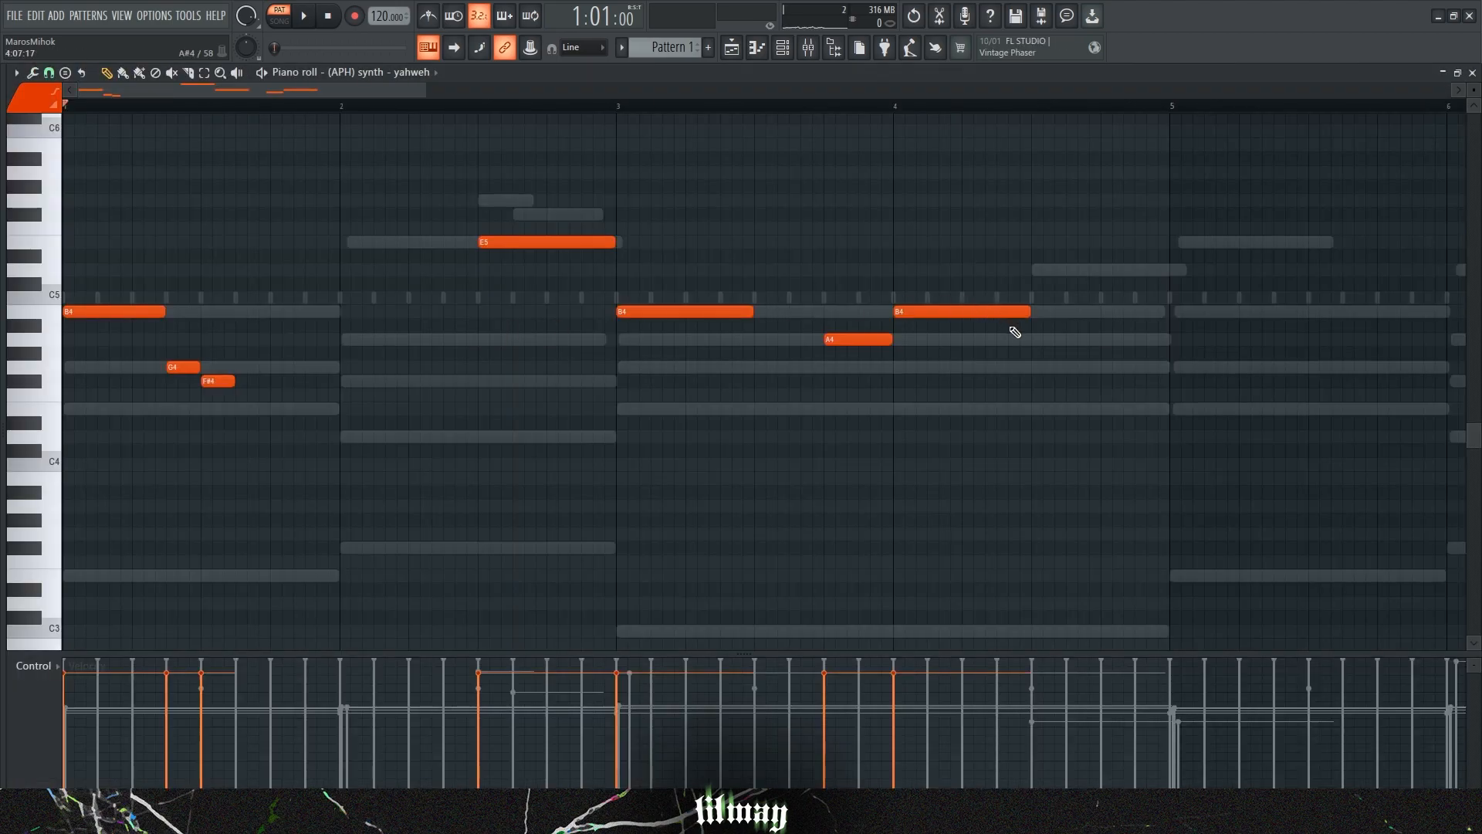
{"action": "key", "text": "space"}
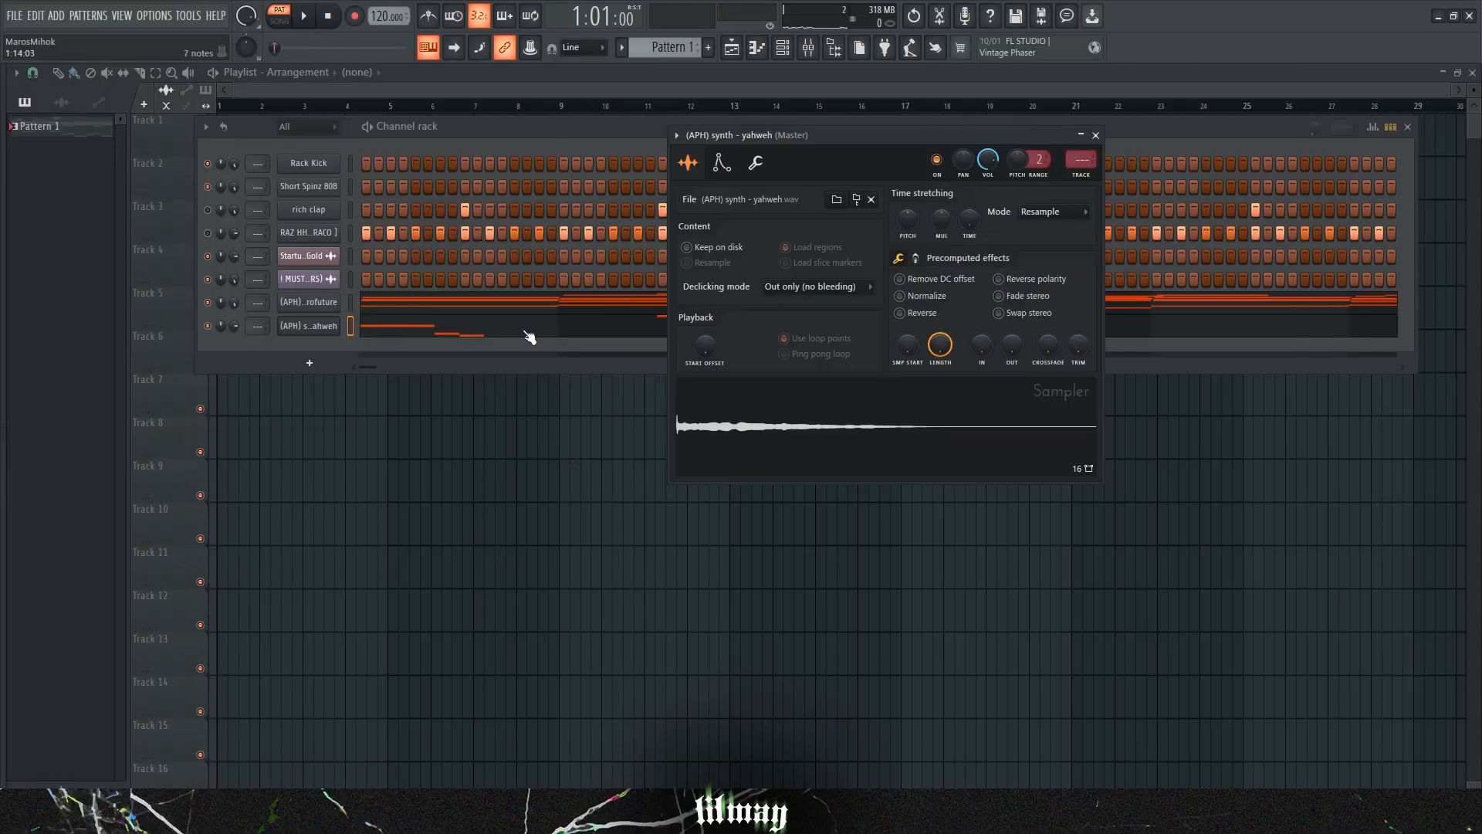
{"action": "left_click", "coordinate": [530, 337]}
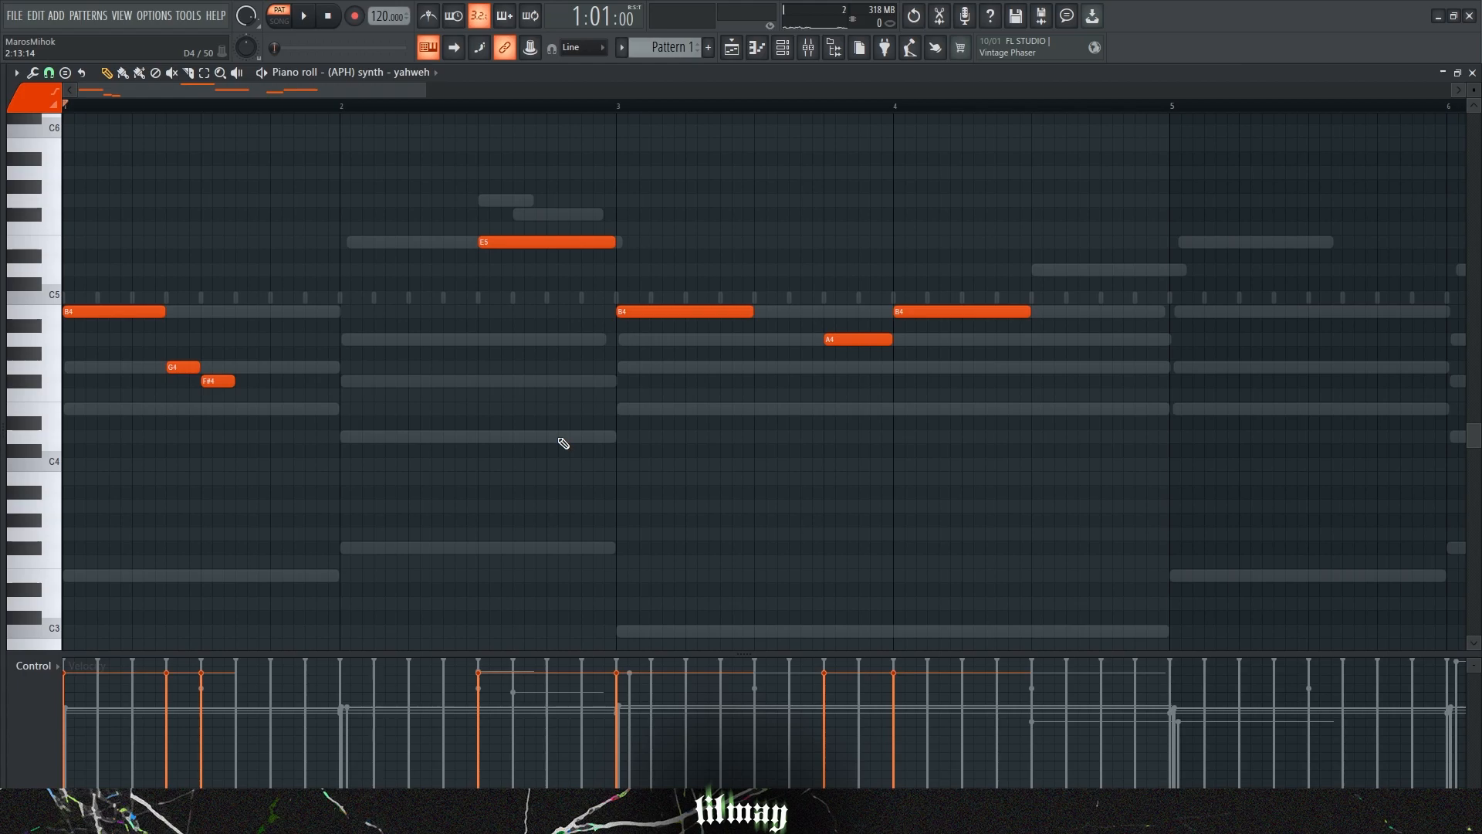
{"action": "key", "text": "F7"}
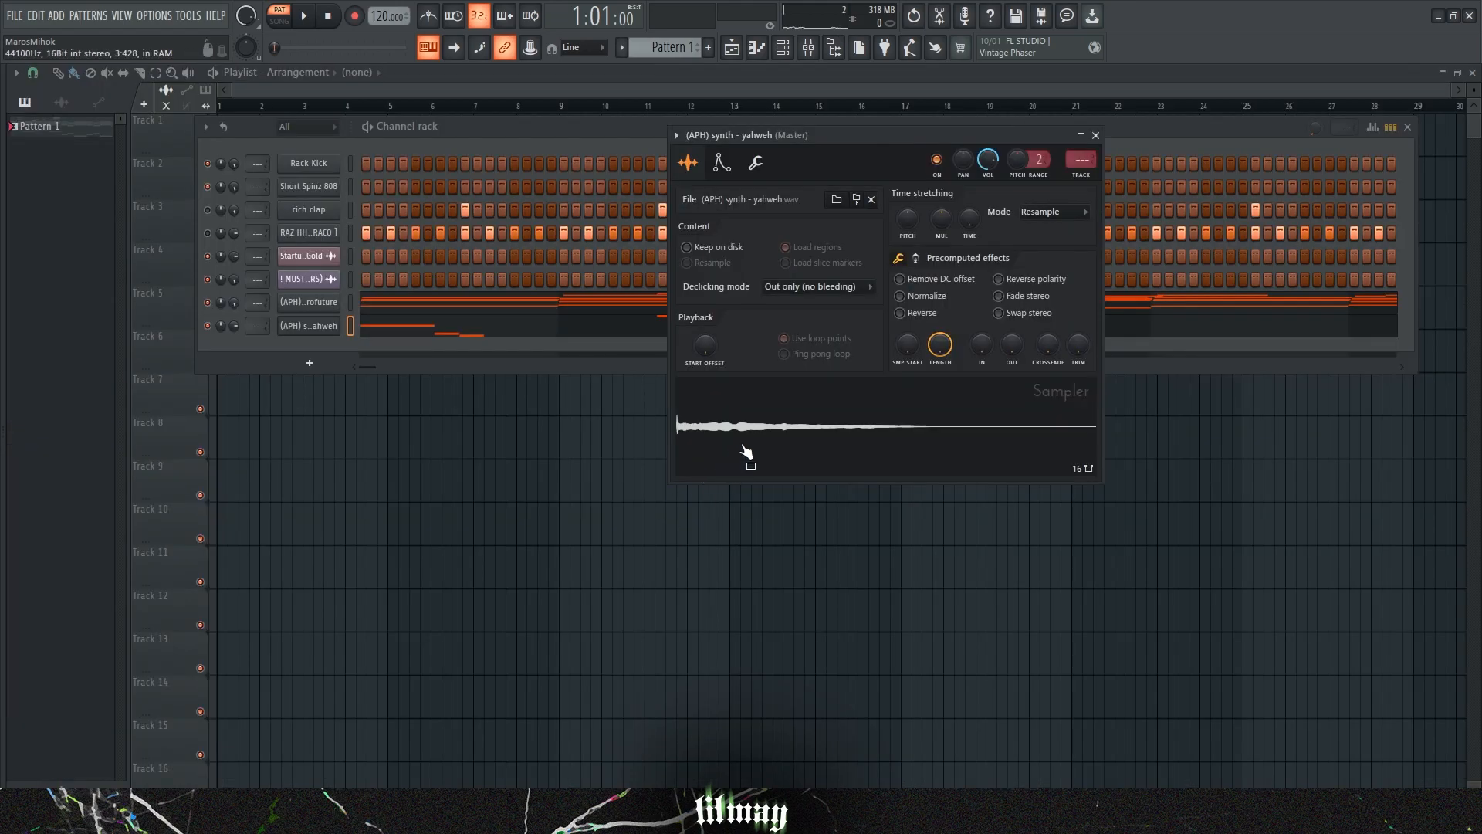
{"action": "left_click", "coordinate": [877, 424]}
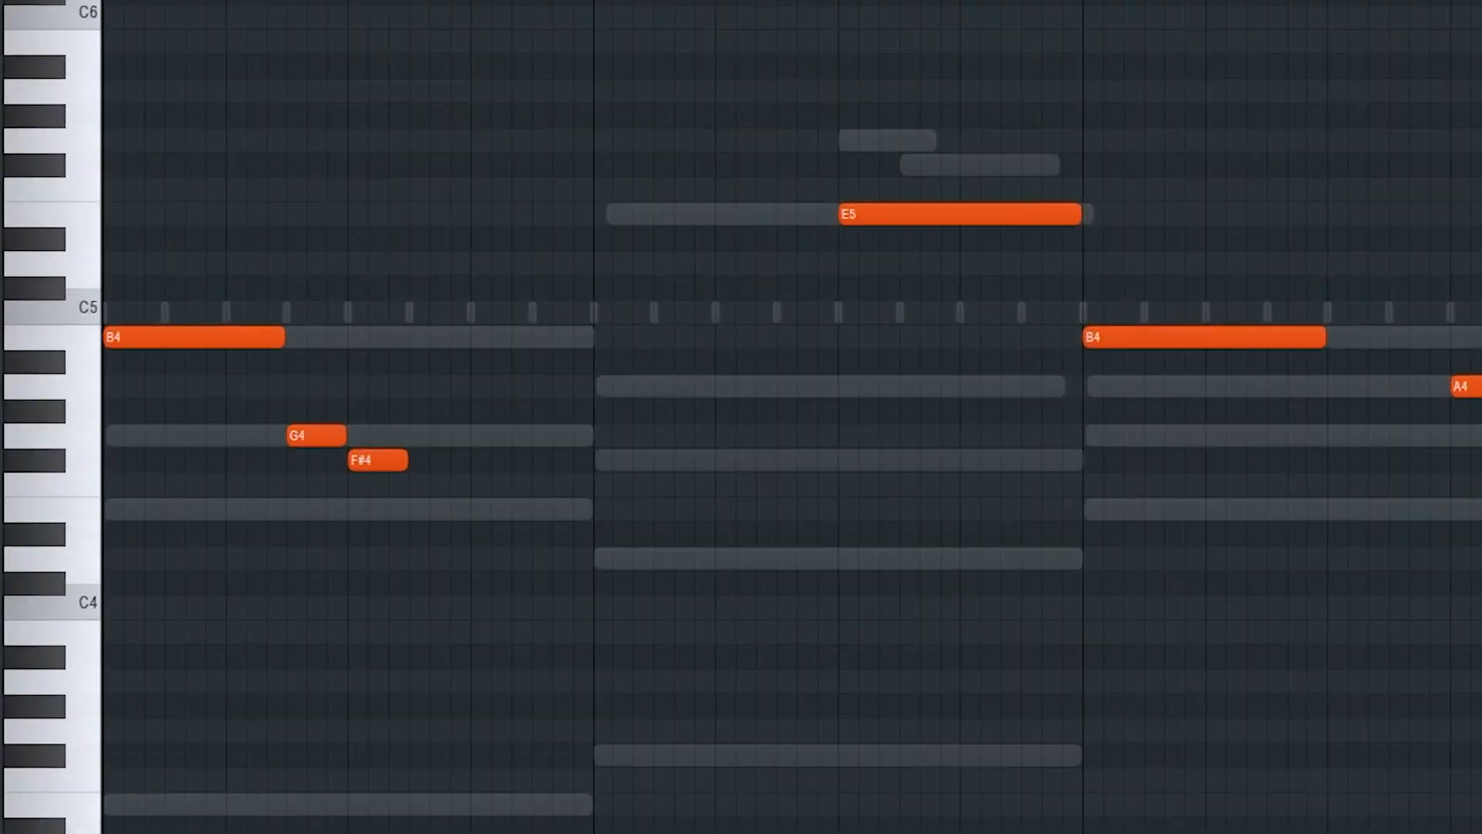
Lengthen the first B4 note past the end of the F#4 note, and turn the G4 and F#4 notes into short slide notes.
{"action": "scroll", "coordinate": [561, 335], "scroll_direction": "up", "scroll_amount": 3}
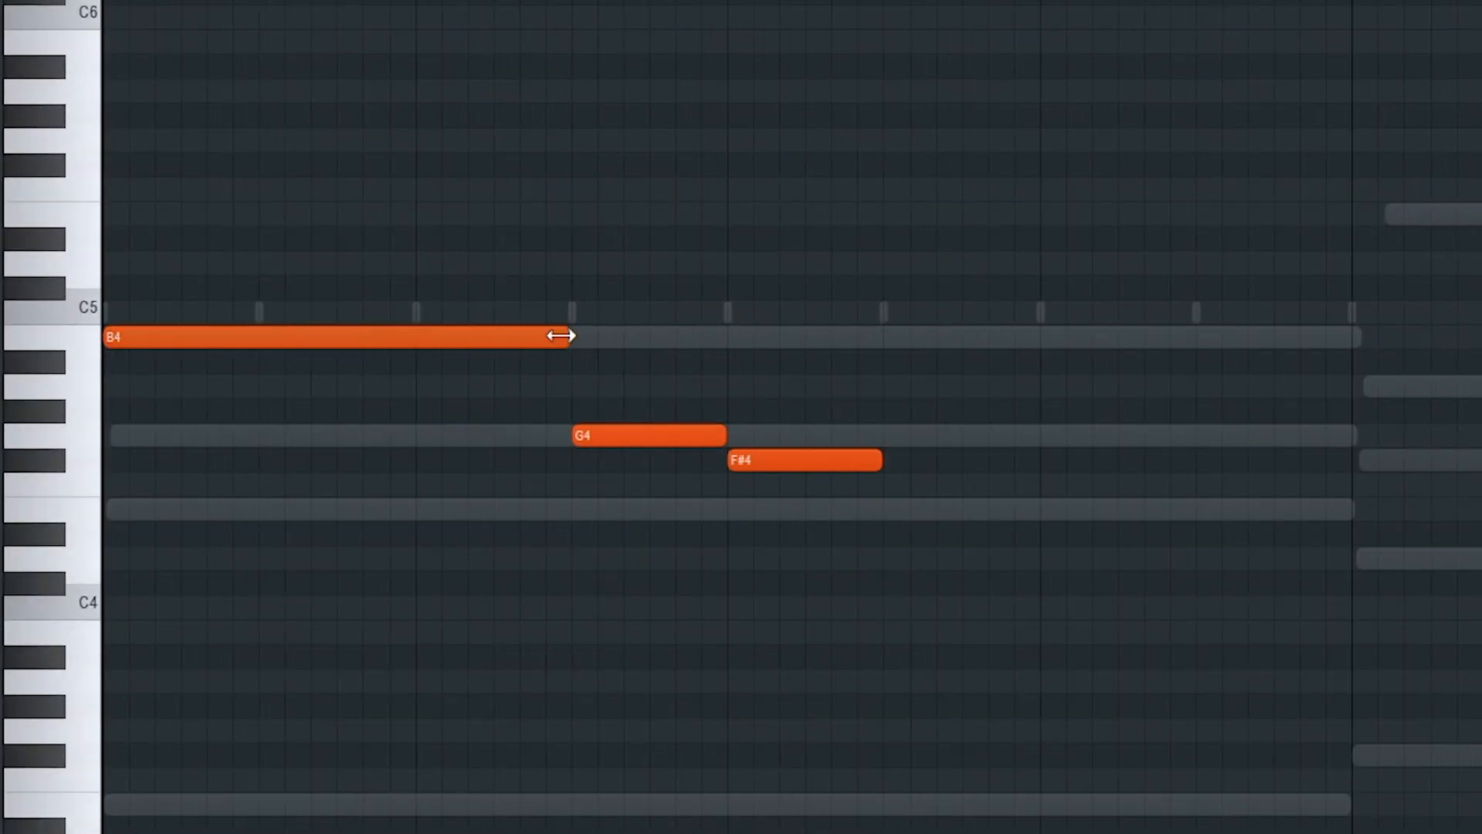
{"action": "left_click_drag", "start_coordinate": [561, 335], "coordinate": [1038, 336]}
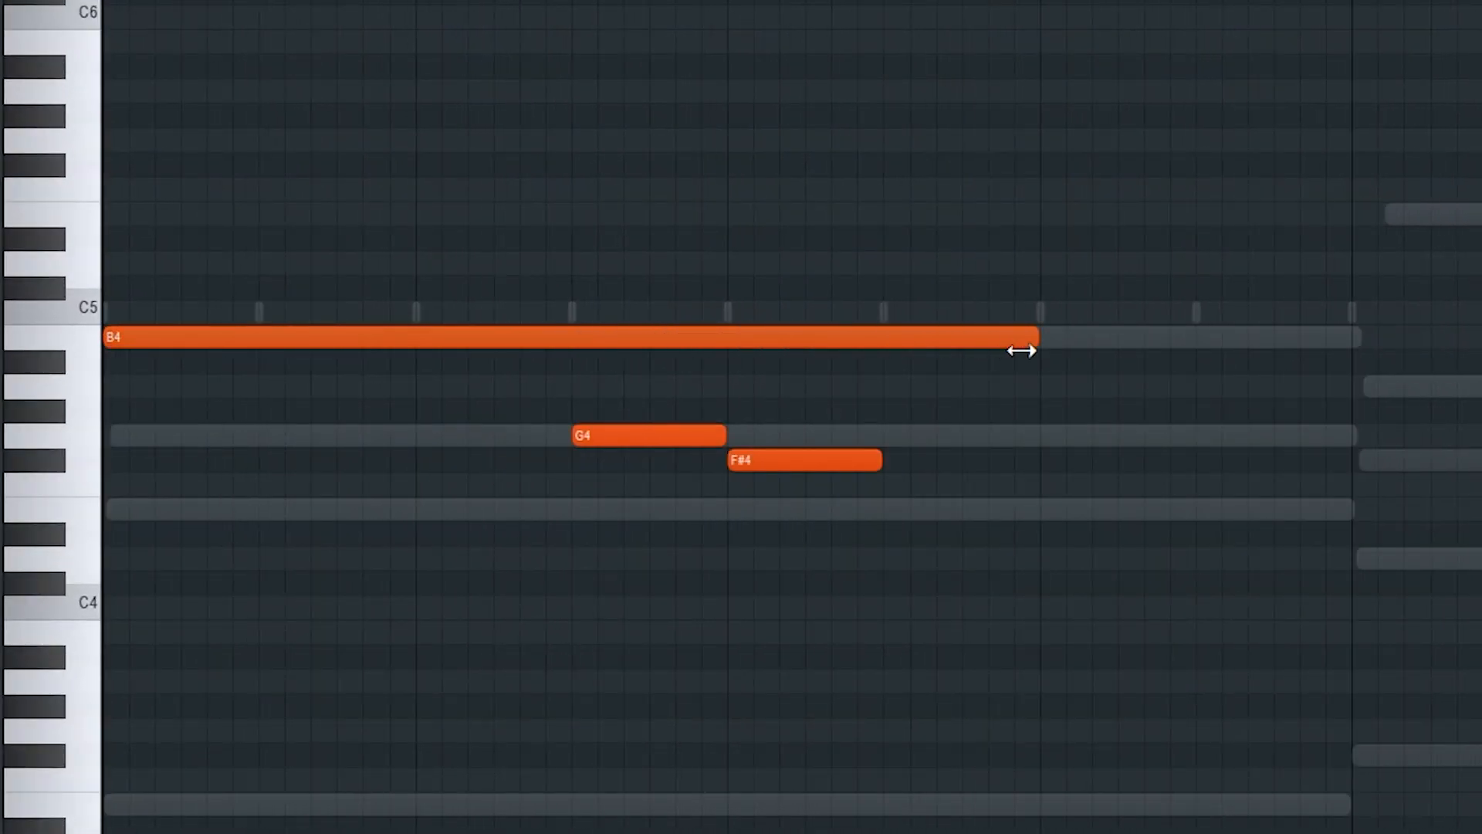
{"action": "double_click", "coordinate": [606, 428]}
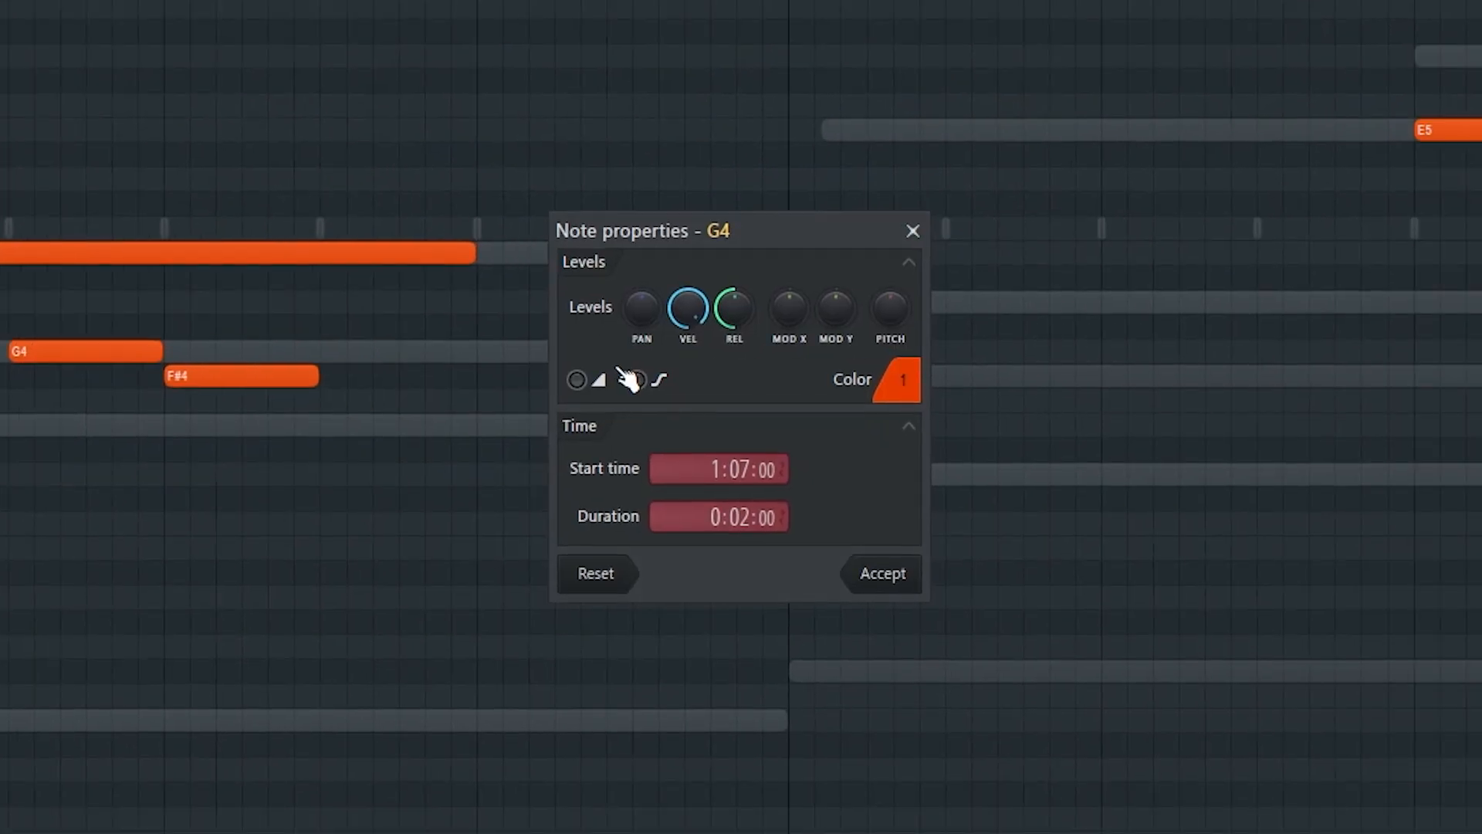
{"action": "left_click", "coordinate": [577, 381]}
{"action": "left_click", "coordinate": [911, 583]}
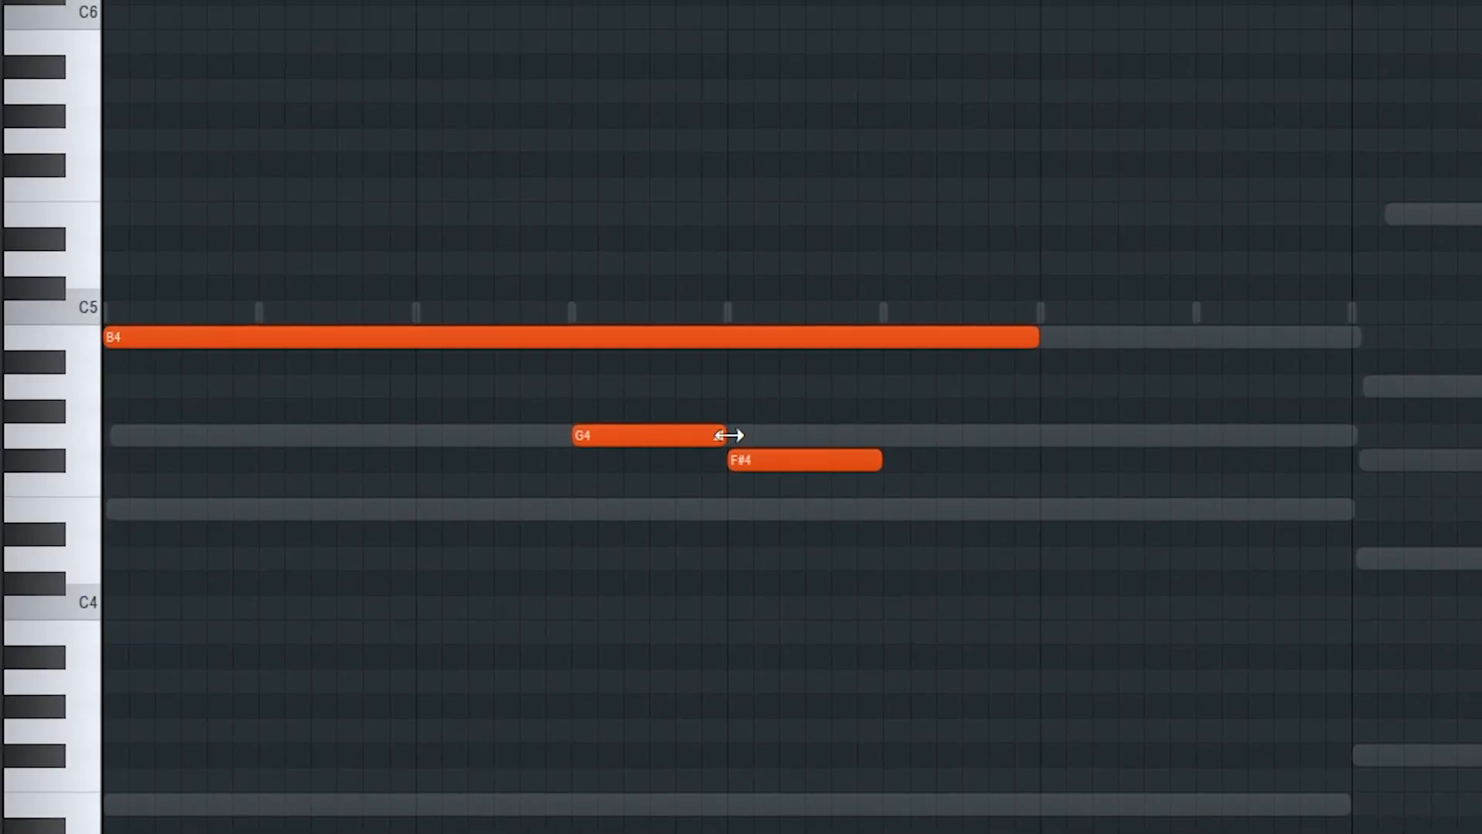
{"action": "left_click_drag", "start_coordinate": [165, 349], "coordinate": [24, 364]}
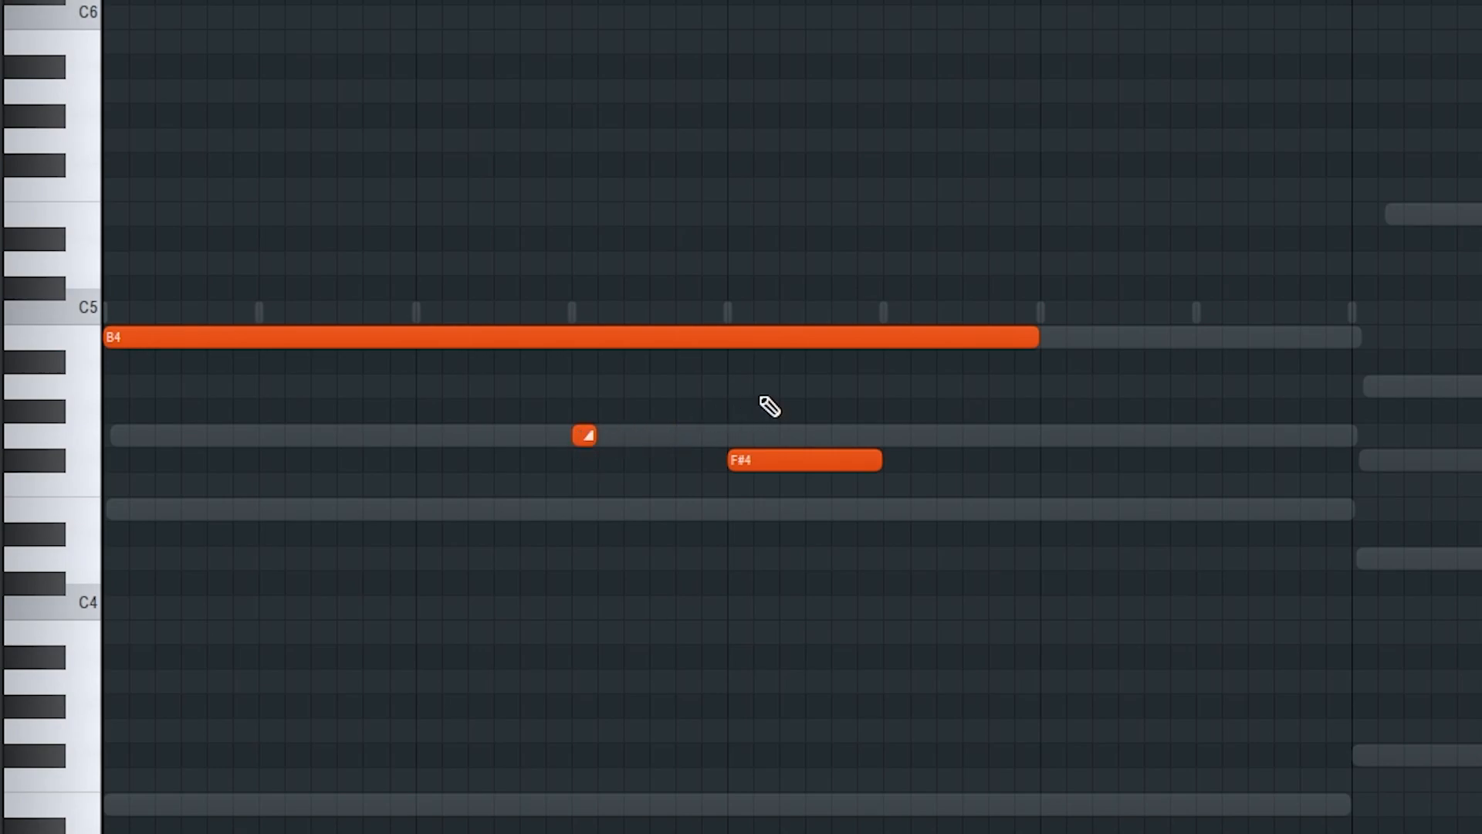
{"action": "right_click", "coordinate": [774, 460]}
{"action": "left_click", "coordinate": [734, 463]}
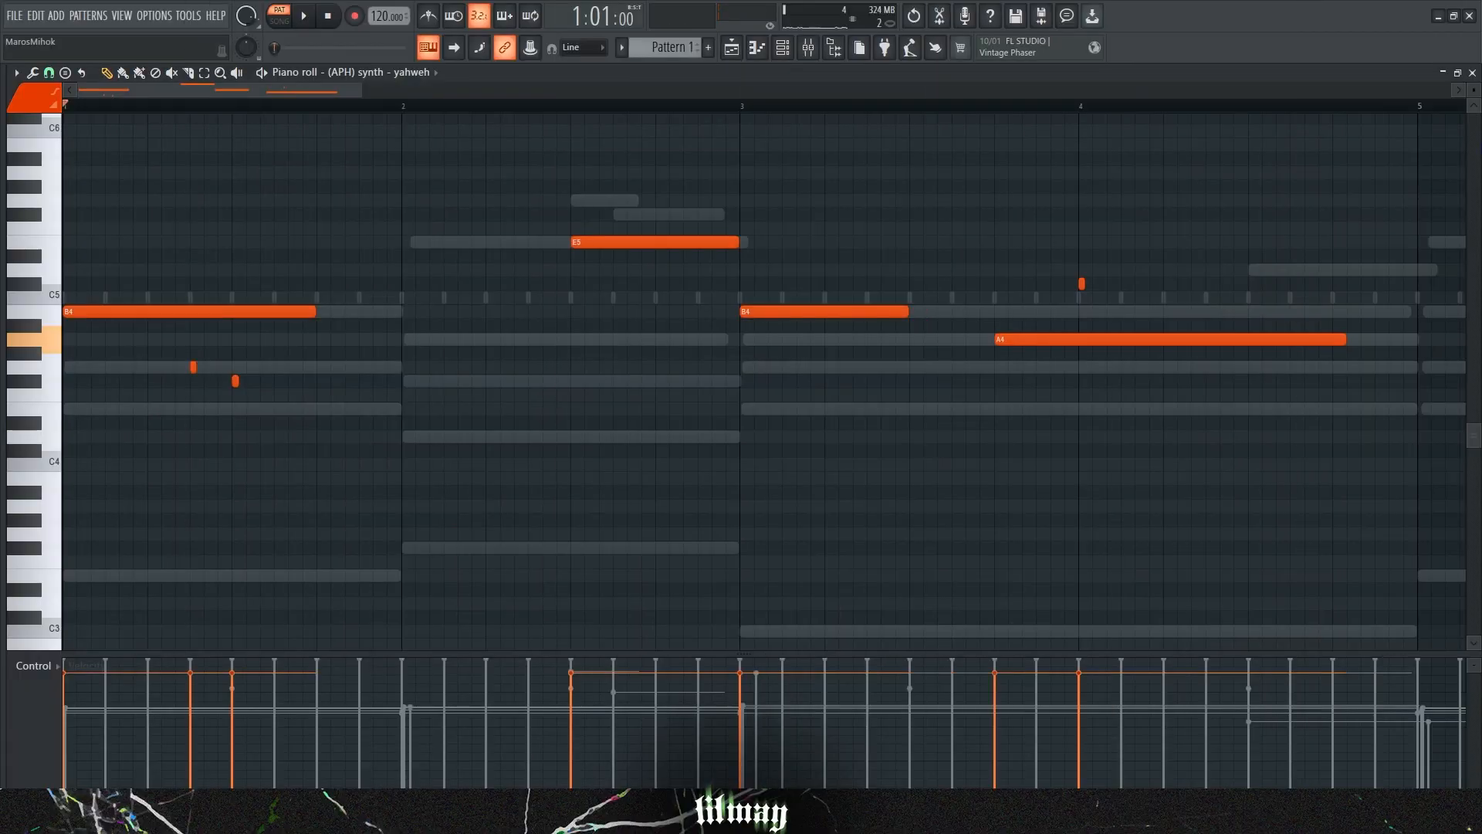
Move the slide note at bar 4 down to B4 and play the melody from bar 3.
{"action": "scroll", "coordinate": [927, 116], "scroll_direction": "up", "scroll_amount": 3}
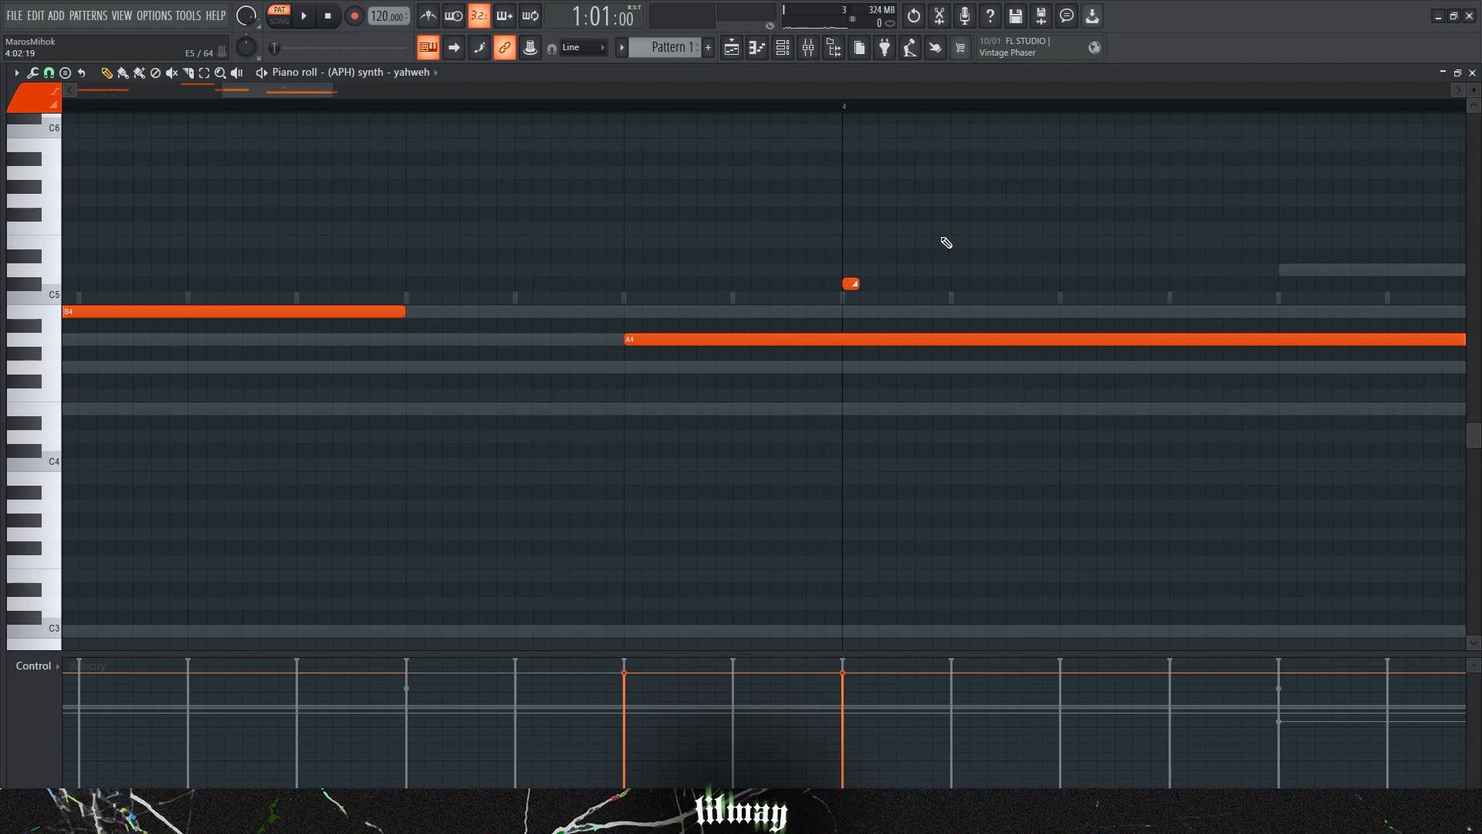
{"action": "left_click_drag", "start_coordinate": [853, 284], "coordinate": [870, 314]}
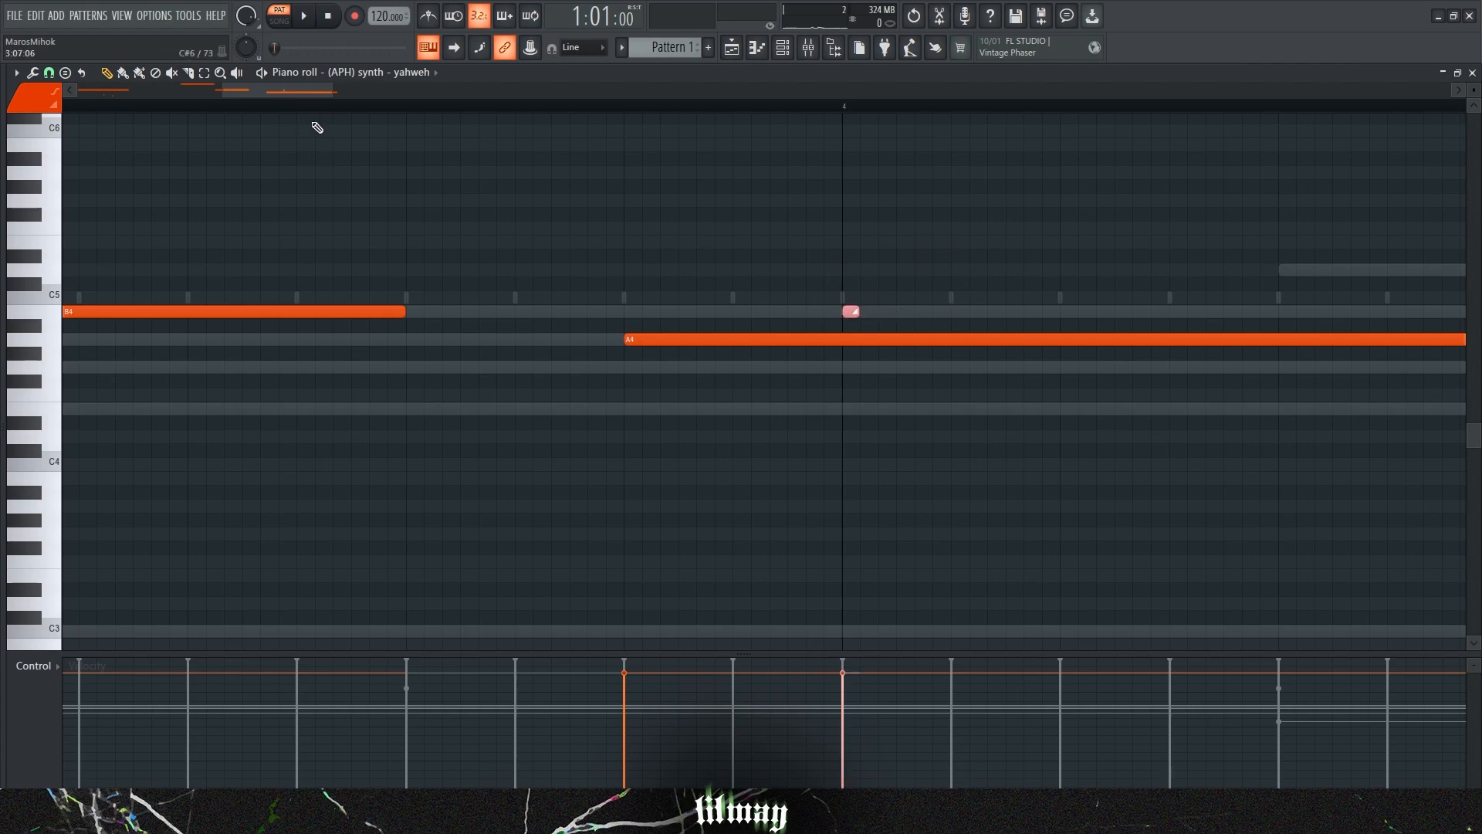
{"action": "scroll", "coordinate": [347, 114], "scroll_direction": "down", "scroll_amount": 3}
{"action": "left_click", "coordinate": [182, 109]}
{"action": "key", "text": "space"}
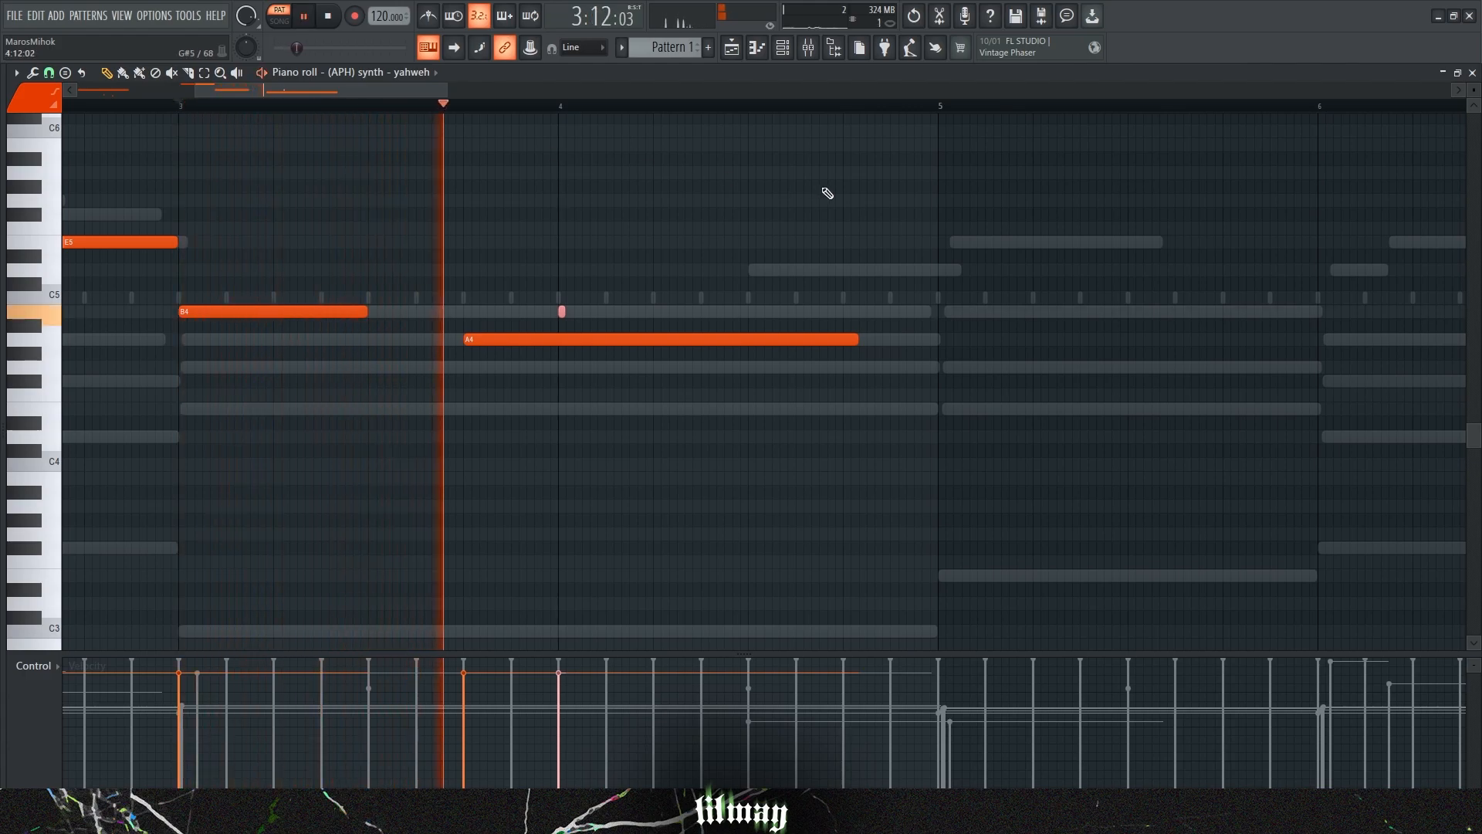
{"action": "key", "text": "space"}
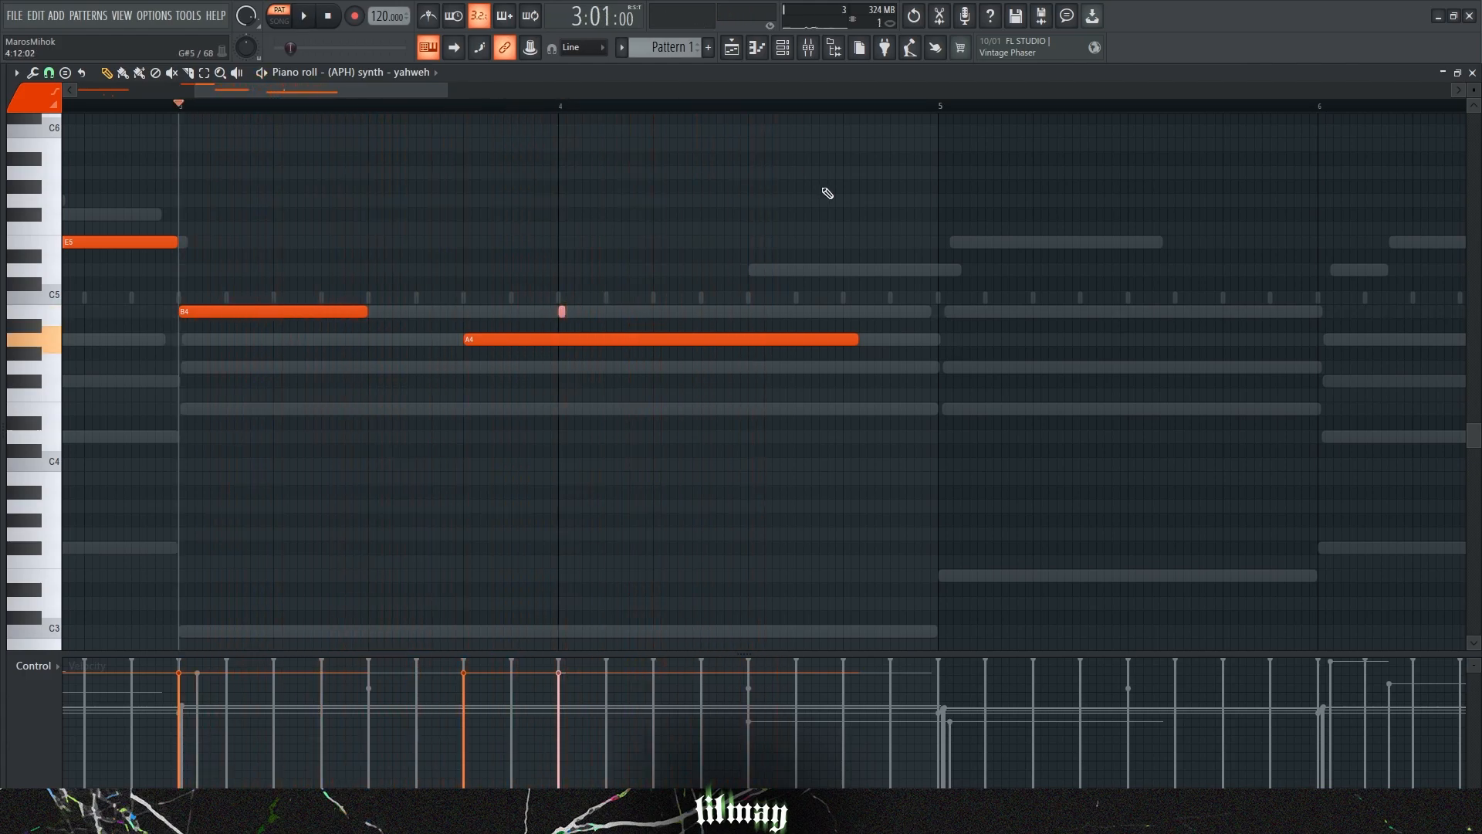
Transpose the slide note at bar 4 up two semitones to C#5 and play from bar 3.
{"action": "key", "text": "shift+Up"}
{"action": "key", "text": "shift+Up"}
{"action": "key", "text": "space"}
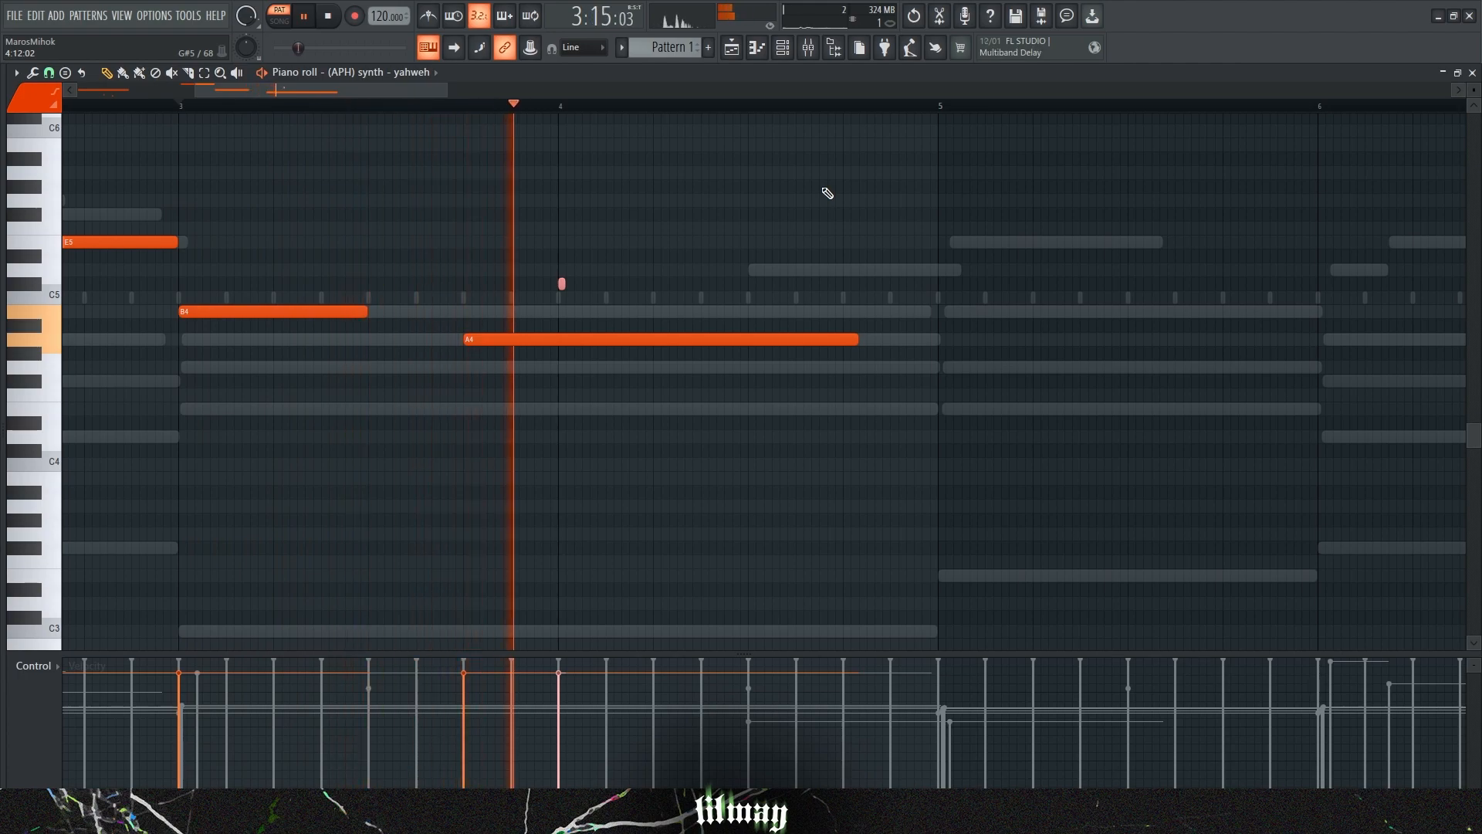
Stop the playback and play the (APH) synth - yahweh melody from bar 1.
{"action": "key", "text": "space"}
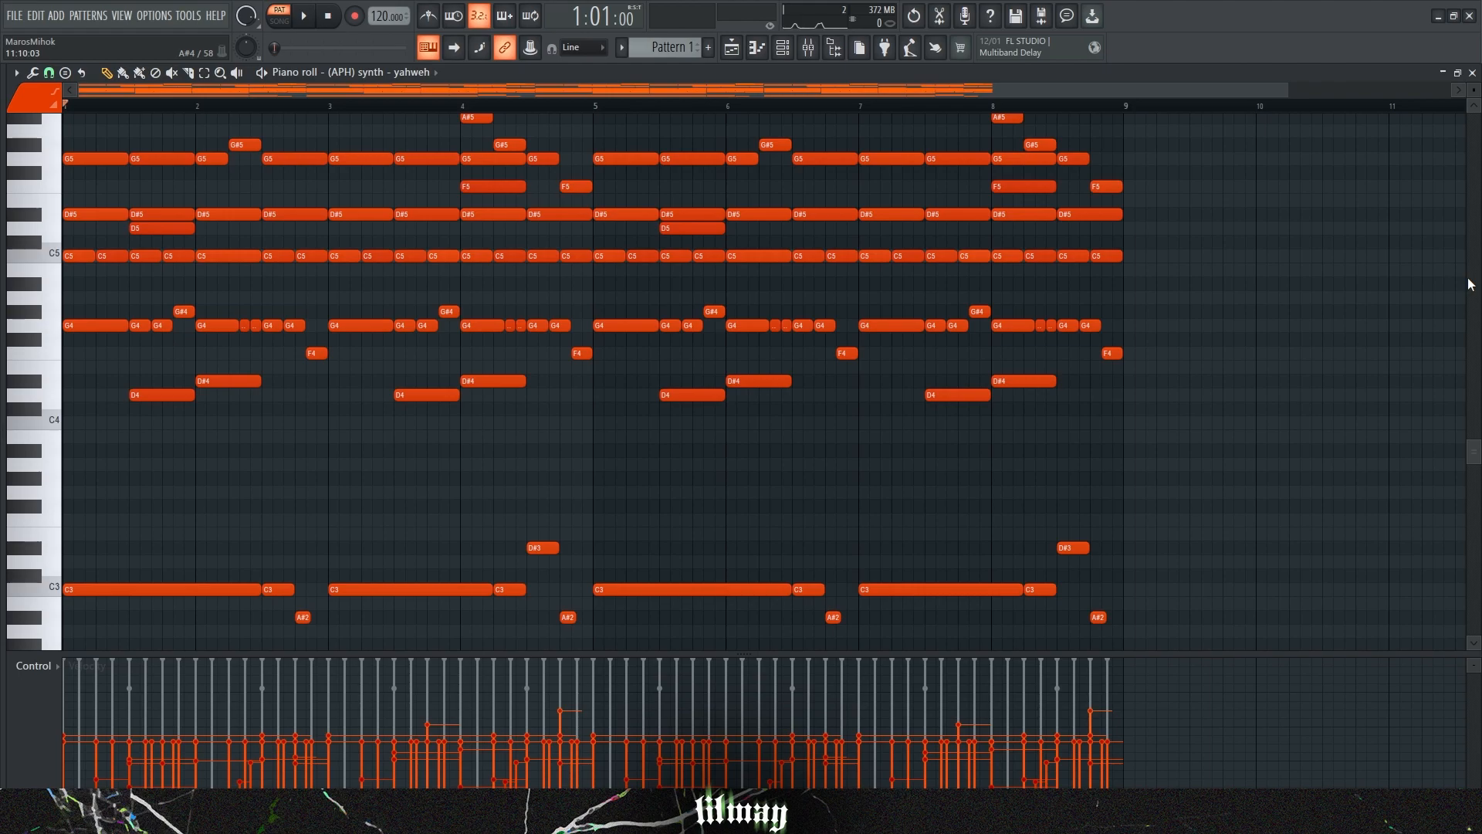
{"action": "key", "text": "space"}
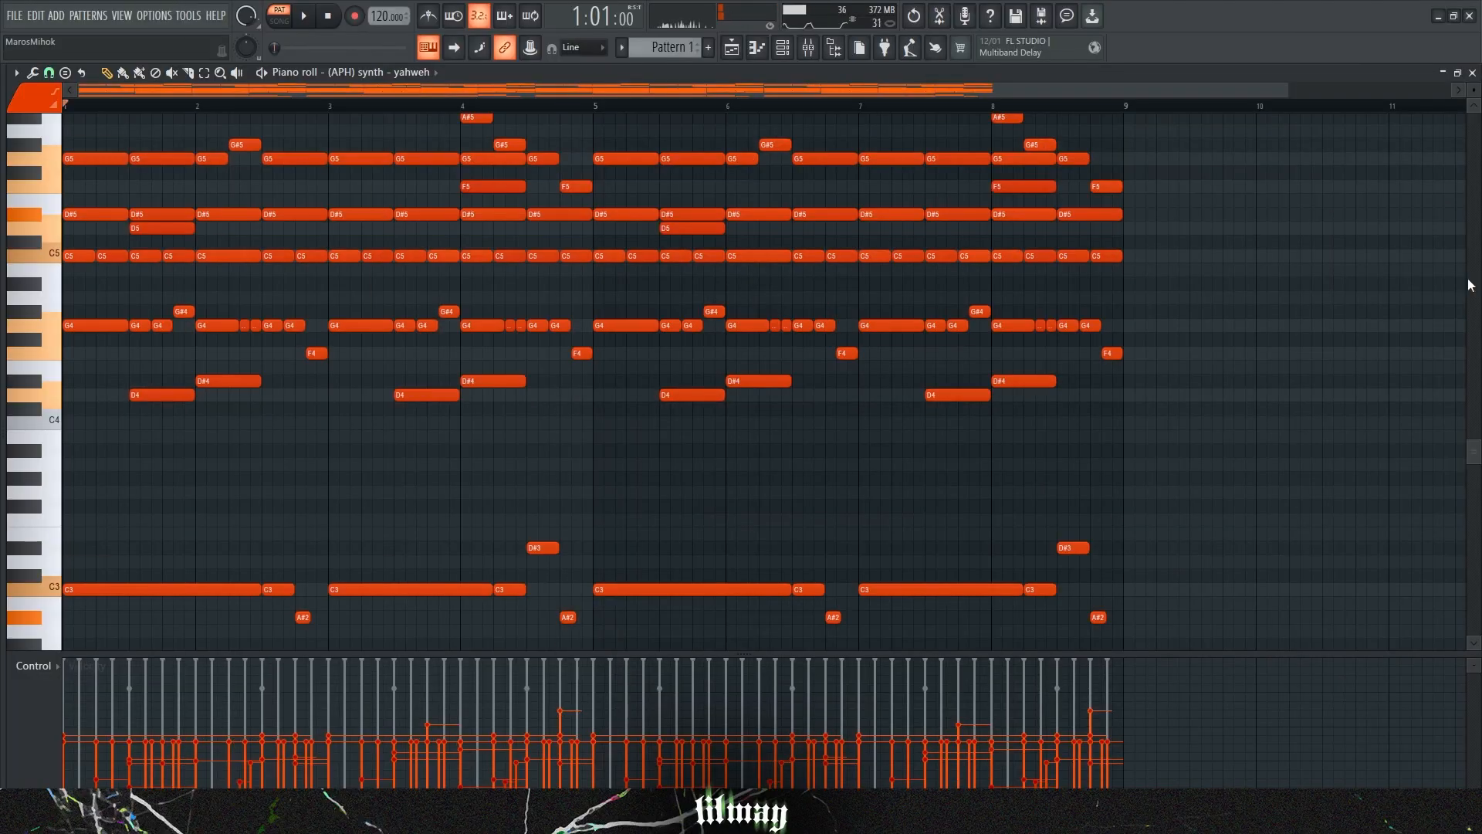
{"action": "key", "text": "space"}
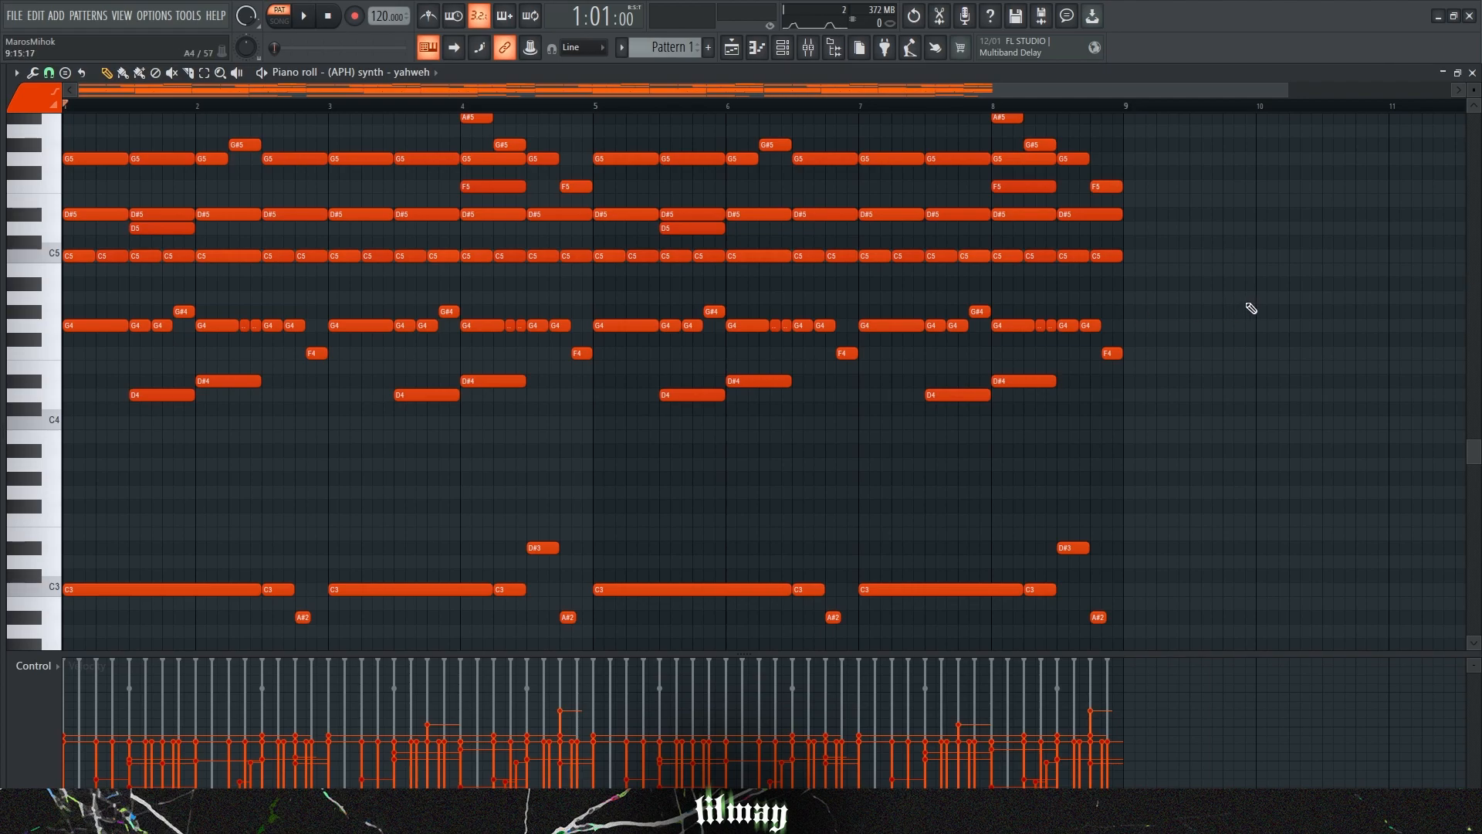
Enable the volume envelope on the (APH) synth - yahweh channel and set its attack time to zero.
{"action": "key", "text": "F7"}
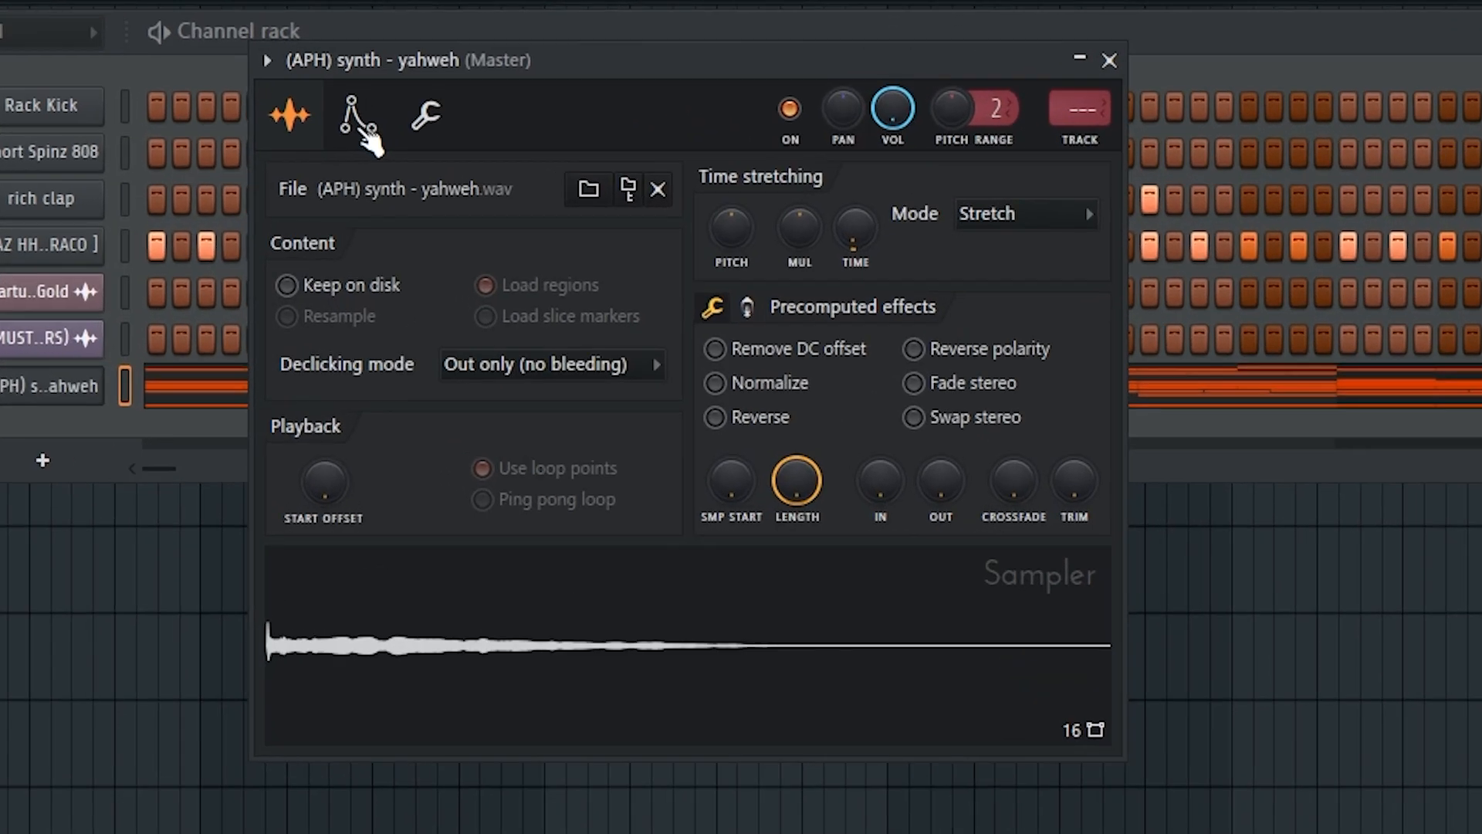
{"action": "left_click", "coordinate": [466, 167]}
{"action": "left_click", "coordinate": [320, 242]}
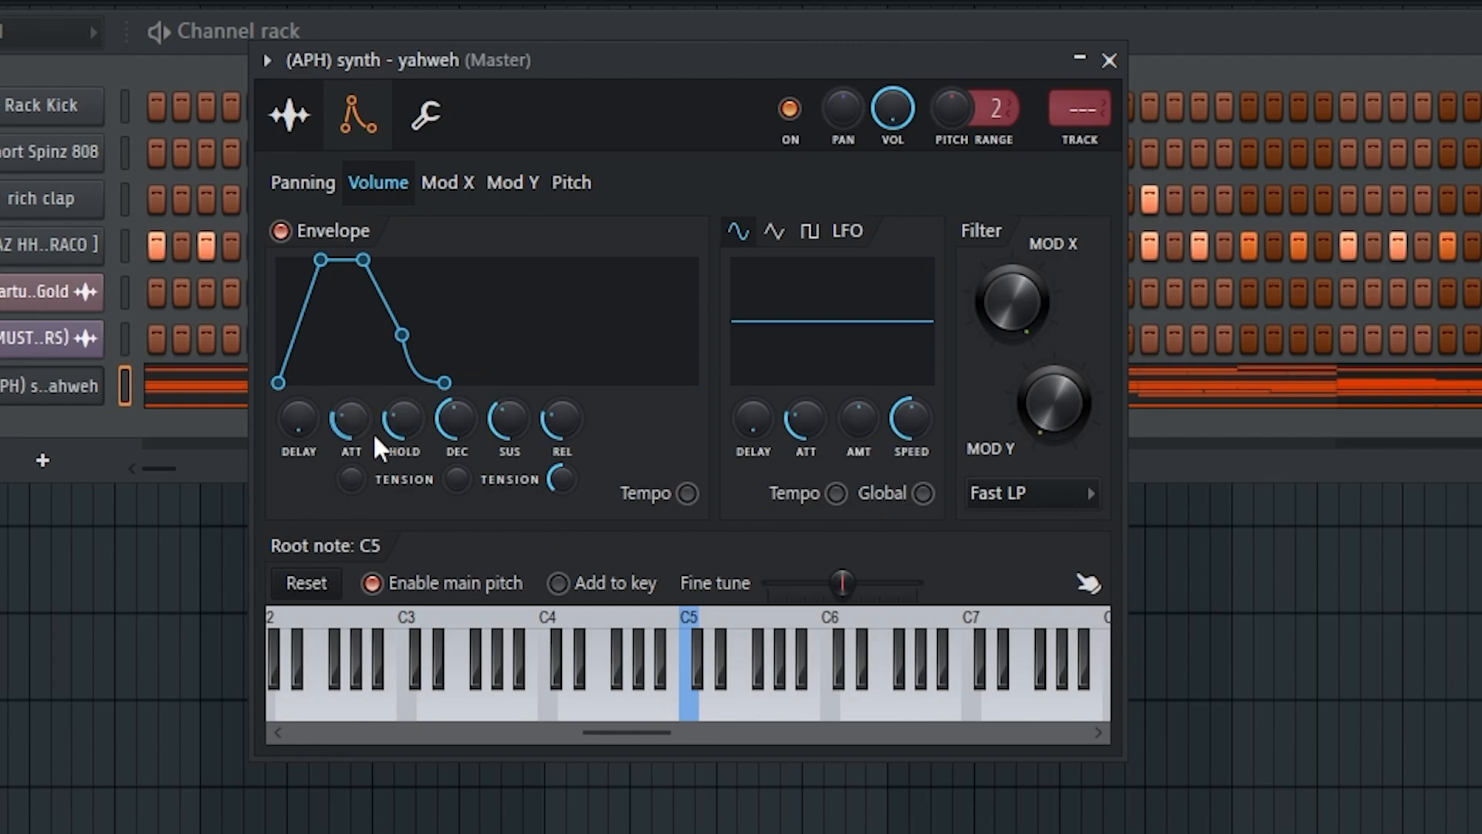
{"action": "right_click", "coordinate": [351, 421]}
{"action": "left_click", "coordinate": [529, 780]}
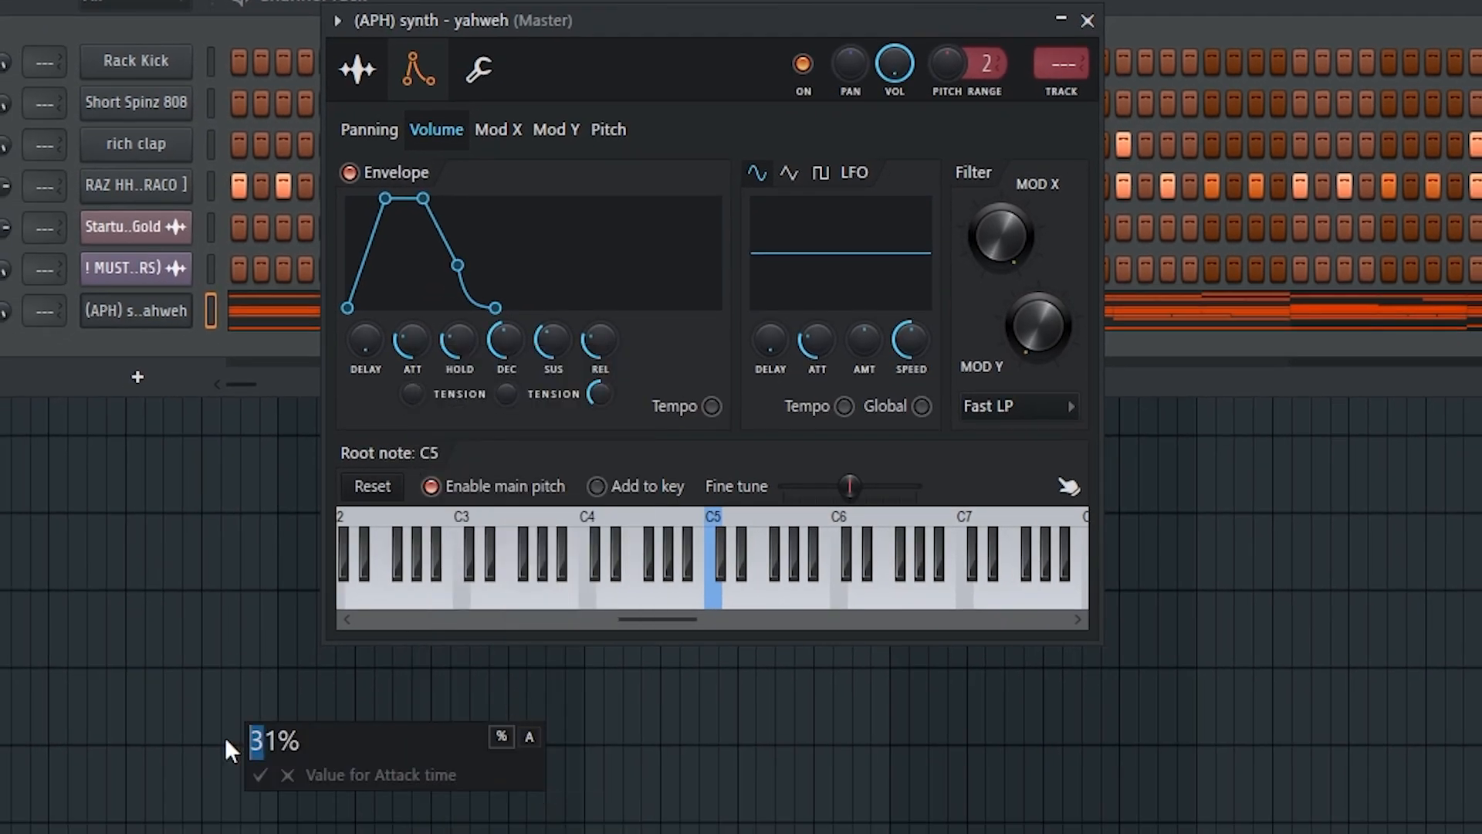
{"action": "key", "text": "BackSpace"}
{"action": "key", "text": "Return"}
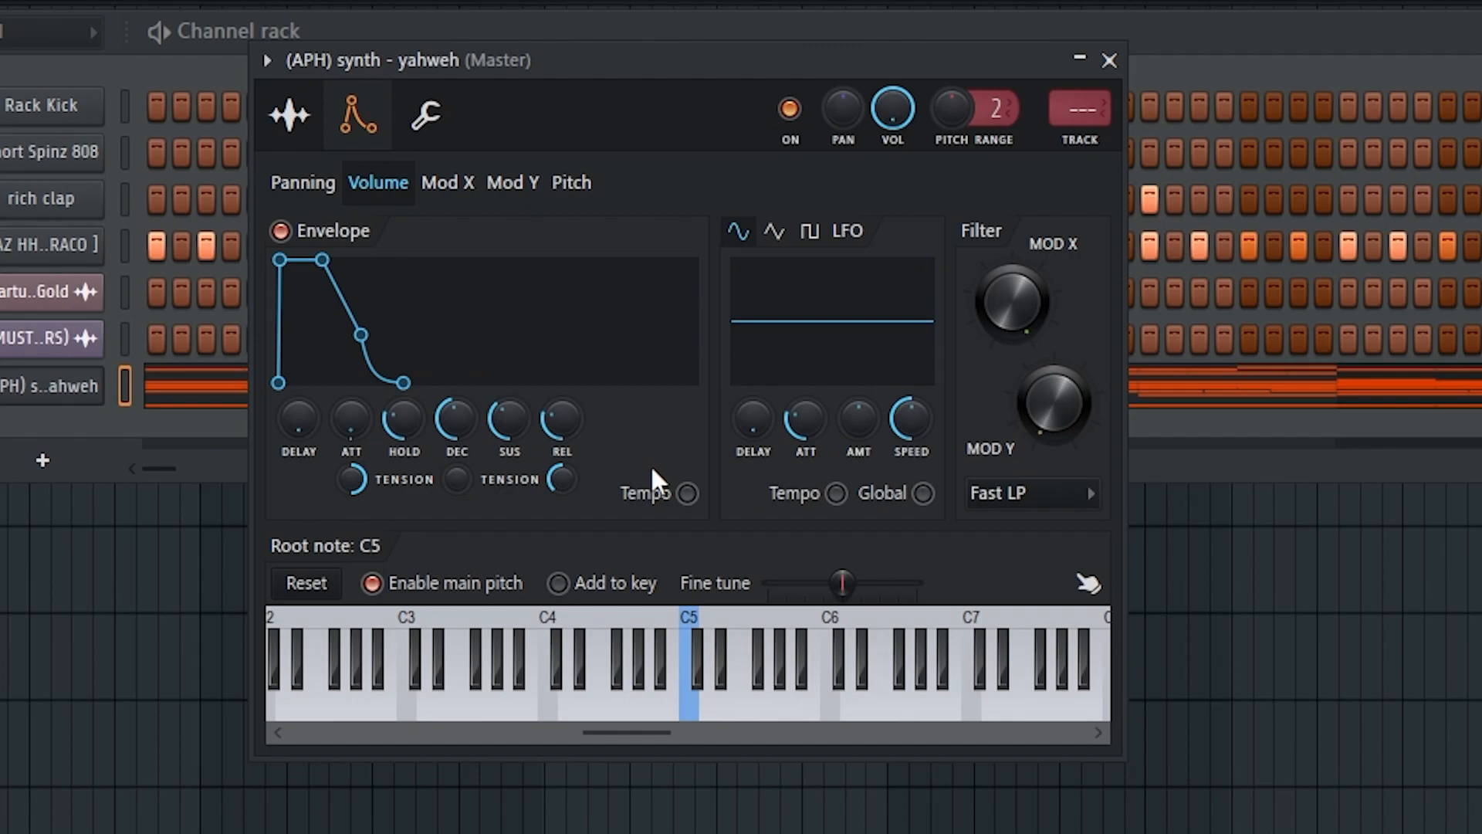
Raise the hold, decay and sustain of the synth's volume envelope.
{"action": "left_click_drag", "start_coordinate": [404, 419], "coordinate": [404, 347]}
{"action": "left_click_drag", "start_coordinate": [457, 419], "coordinate": [481, 249]}
{"action": "left_click_drag", "start_coordinate": [510, 419], "coordinate": [521, 392]}
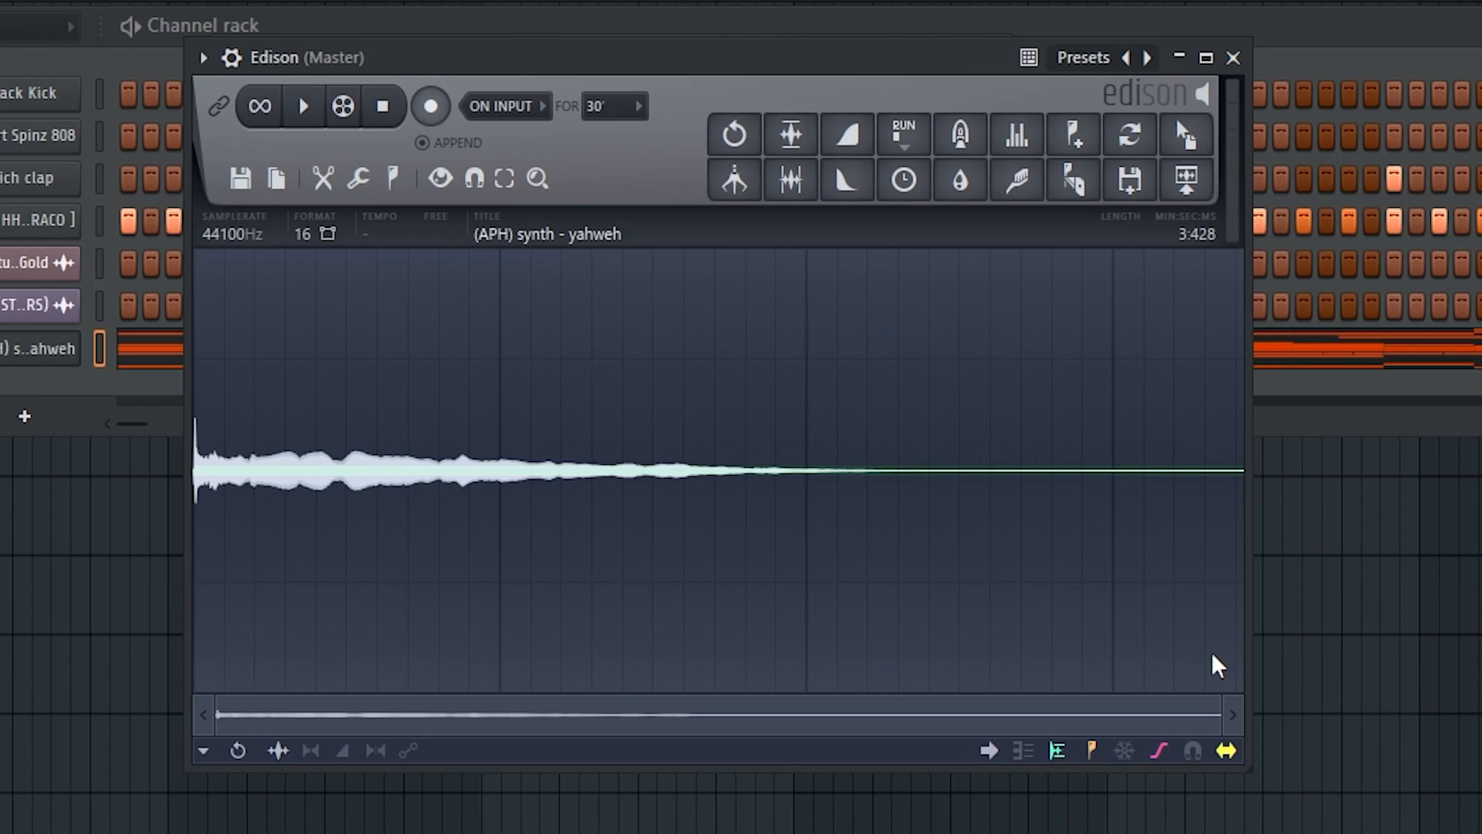
Play the yahweh synth sample in the audio editor and mark its tail from 0.990 to 3.428.
{"action": "left_click", "coordinate": [305, 106]}
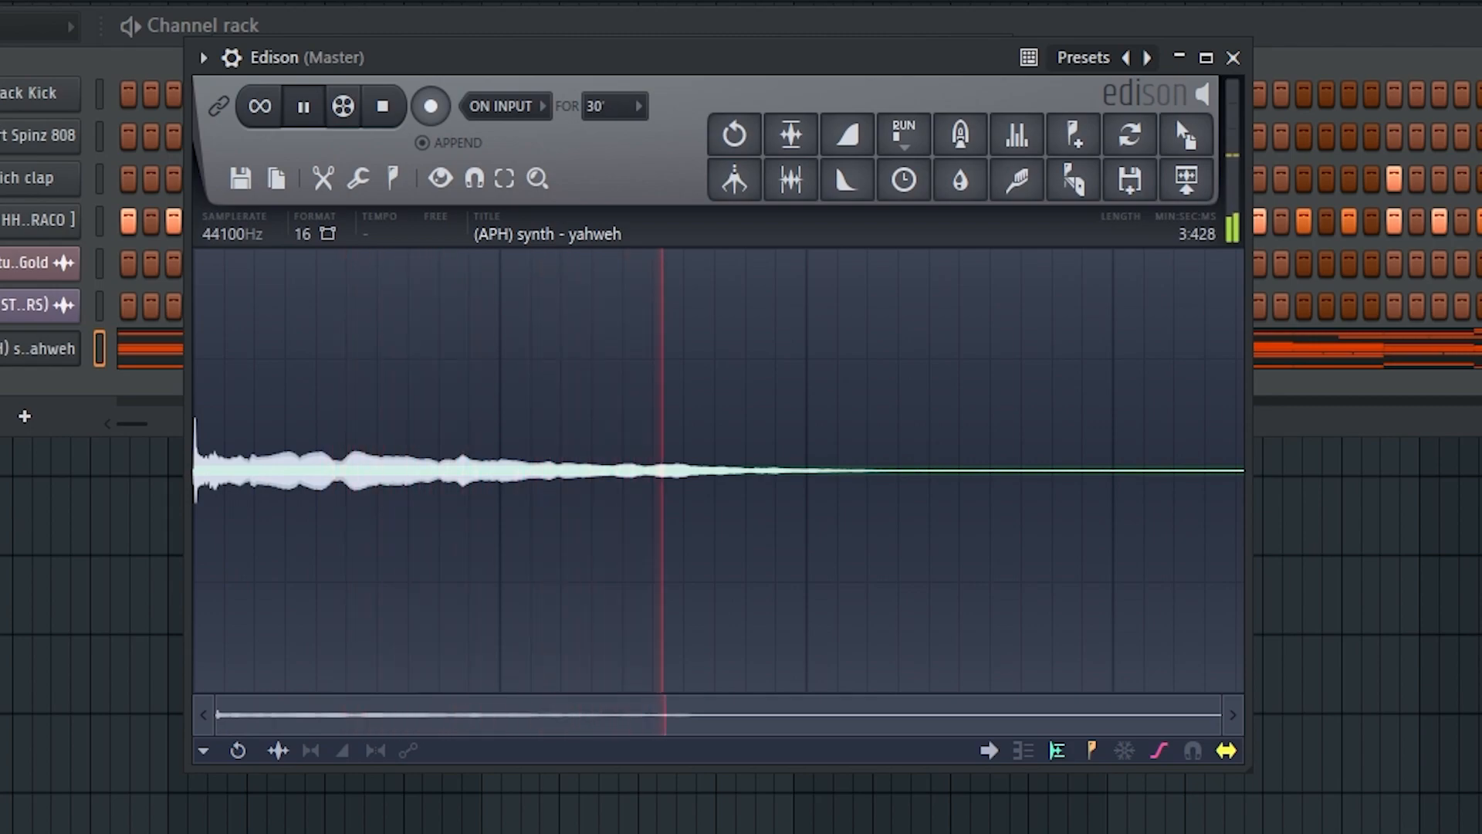
{"action": "left_click", "coordinate": [395, 110]}
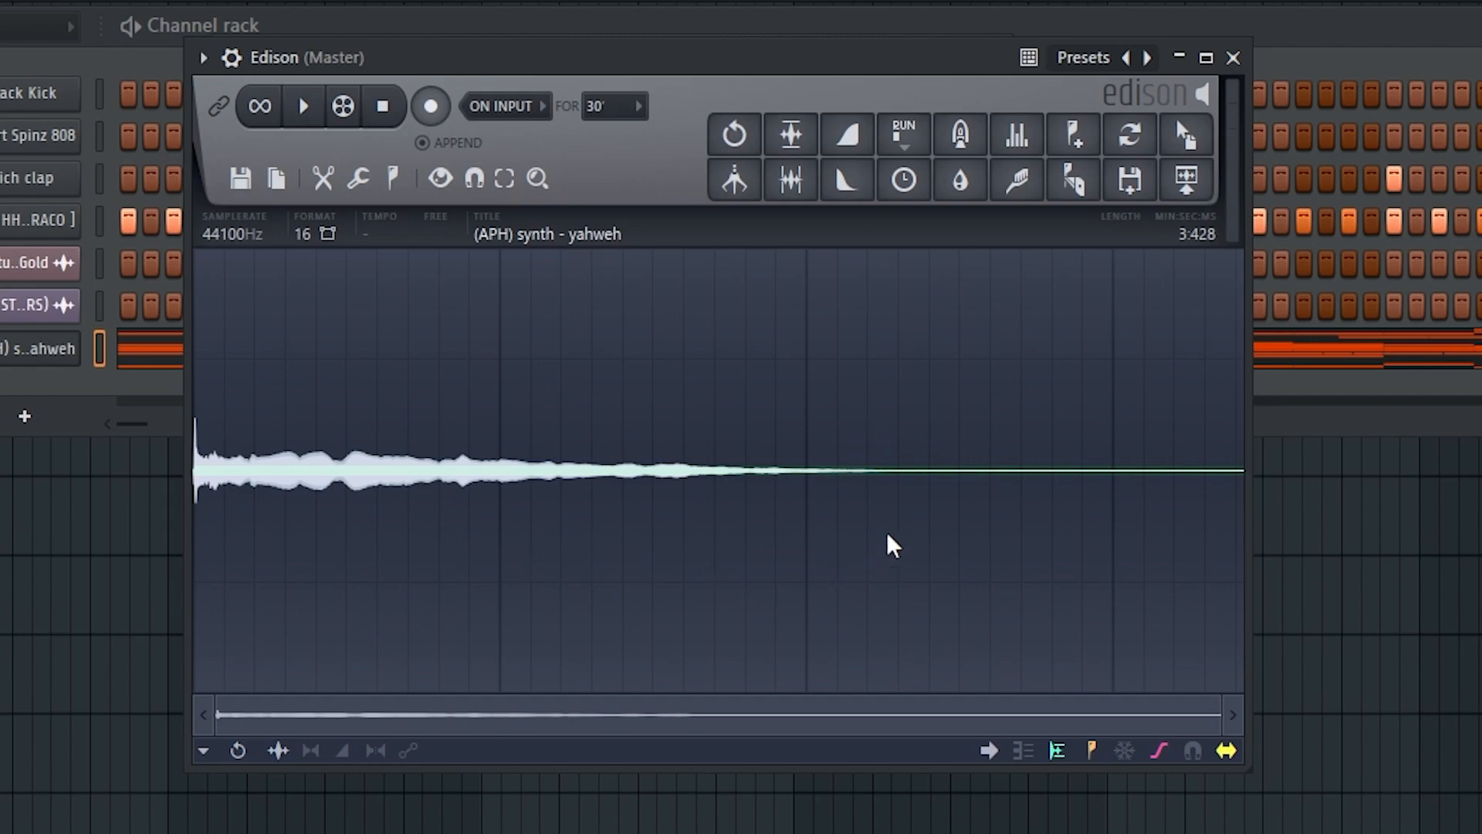
{"action": "left_click_drag", "start_coordinate": [532, 429], "coordinate": [1382, 473]}
{"action": "left_click_drag", "start_coordinate": [525, 387], "coordinate": [502, 388]}
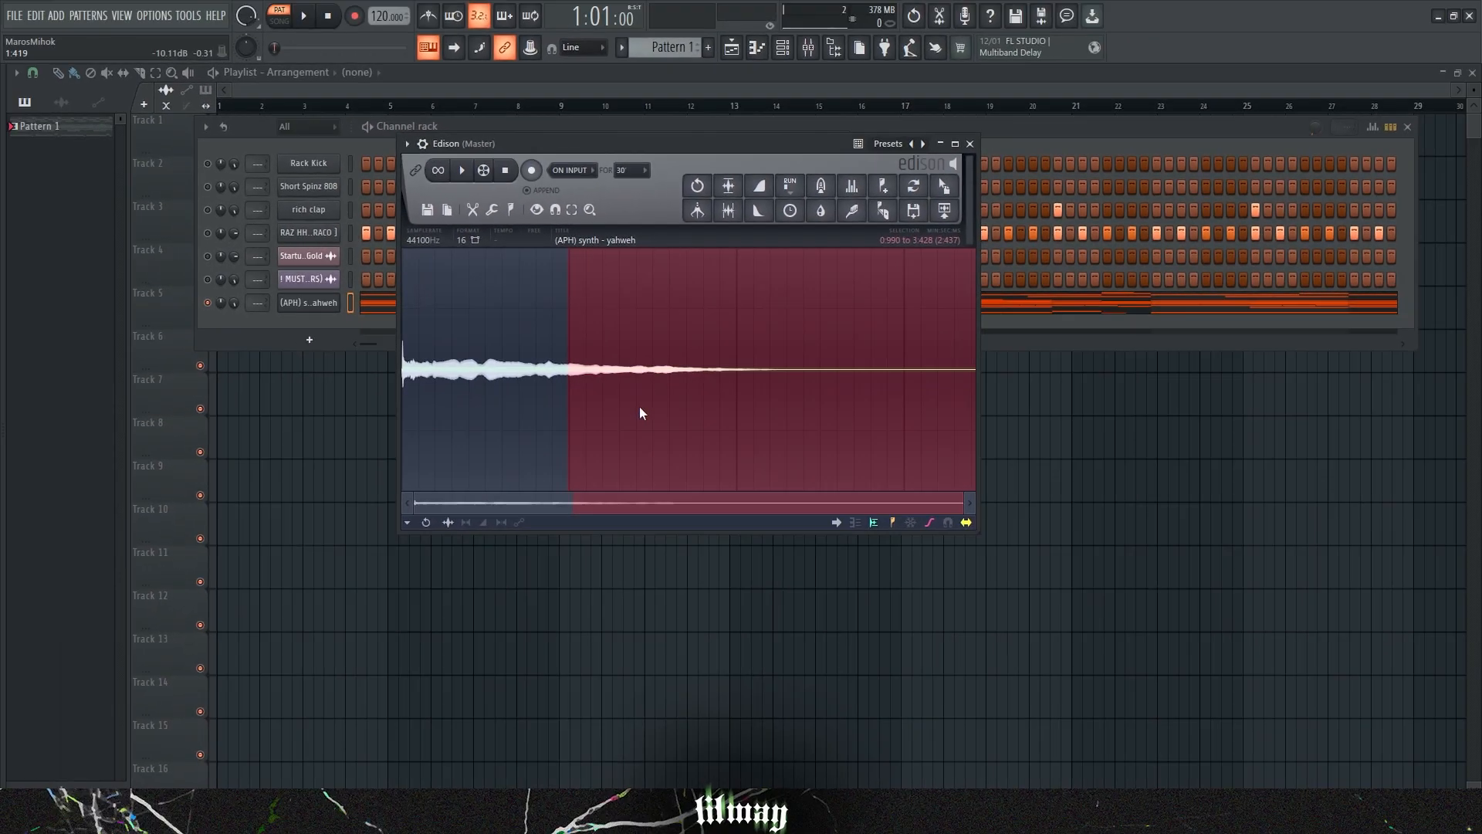
{"action": "key", "text": "Escape"}
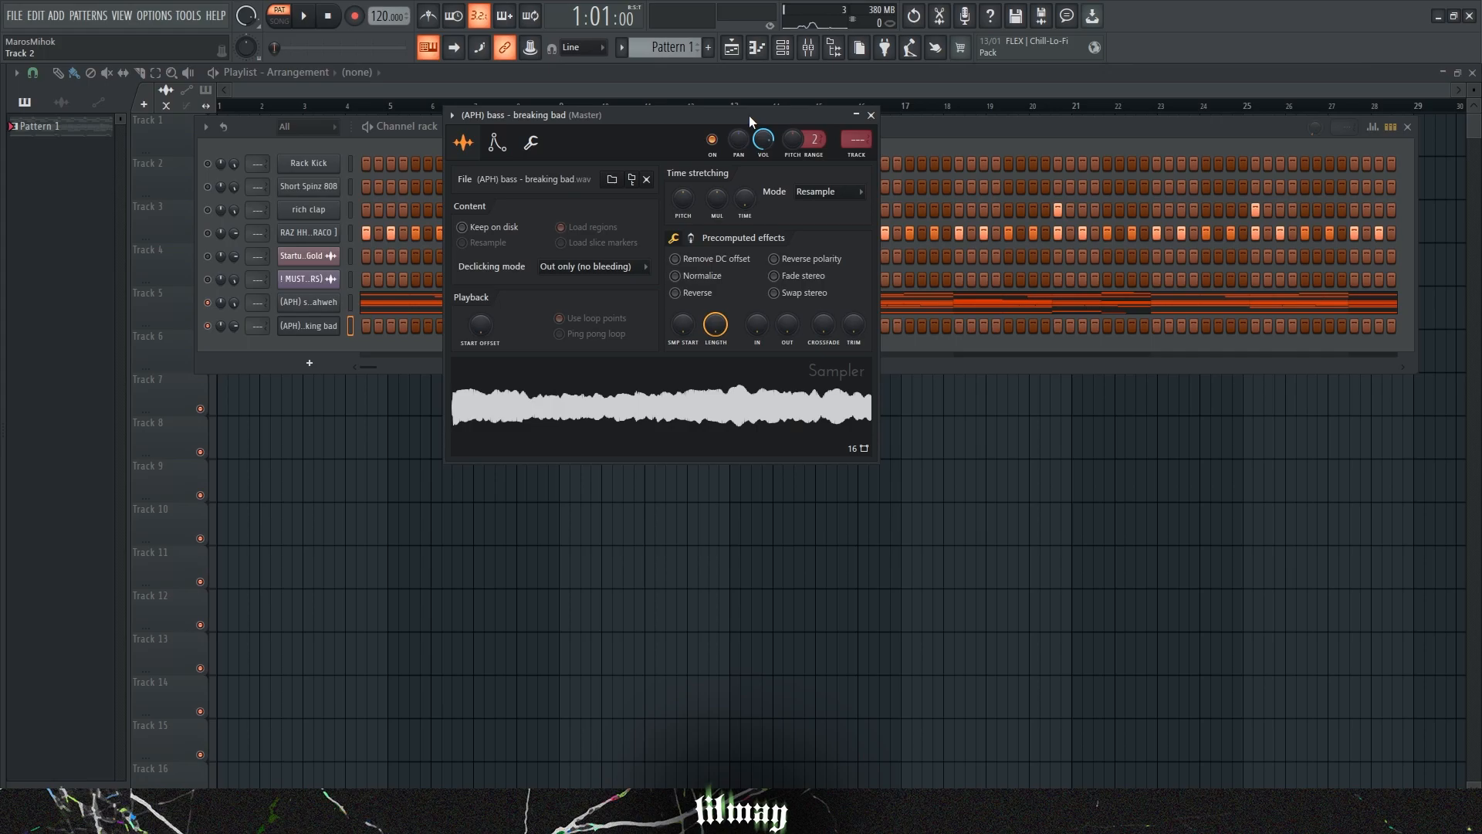
Add a C5 note from bar 1 and a half-bar D#5 note ending at bar 3 for the (APH) bass - breaking bad channel, and play them.
{"action": "left_click", "coordinate": [756, 47]}
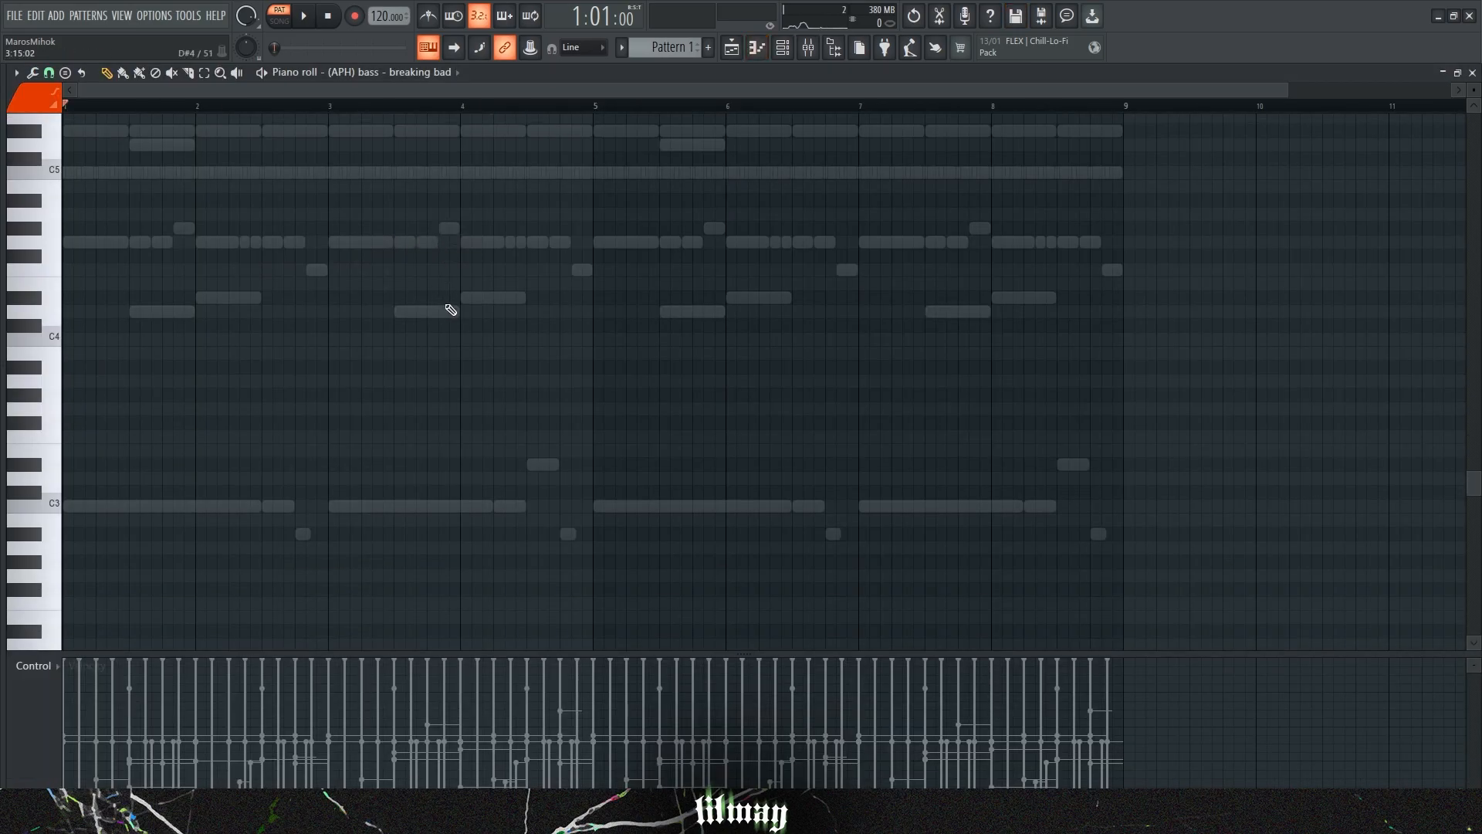
{"action": "scroll", "coordinate": [451, 310], "scroll_direction": "up", "scroll_amount": 4}
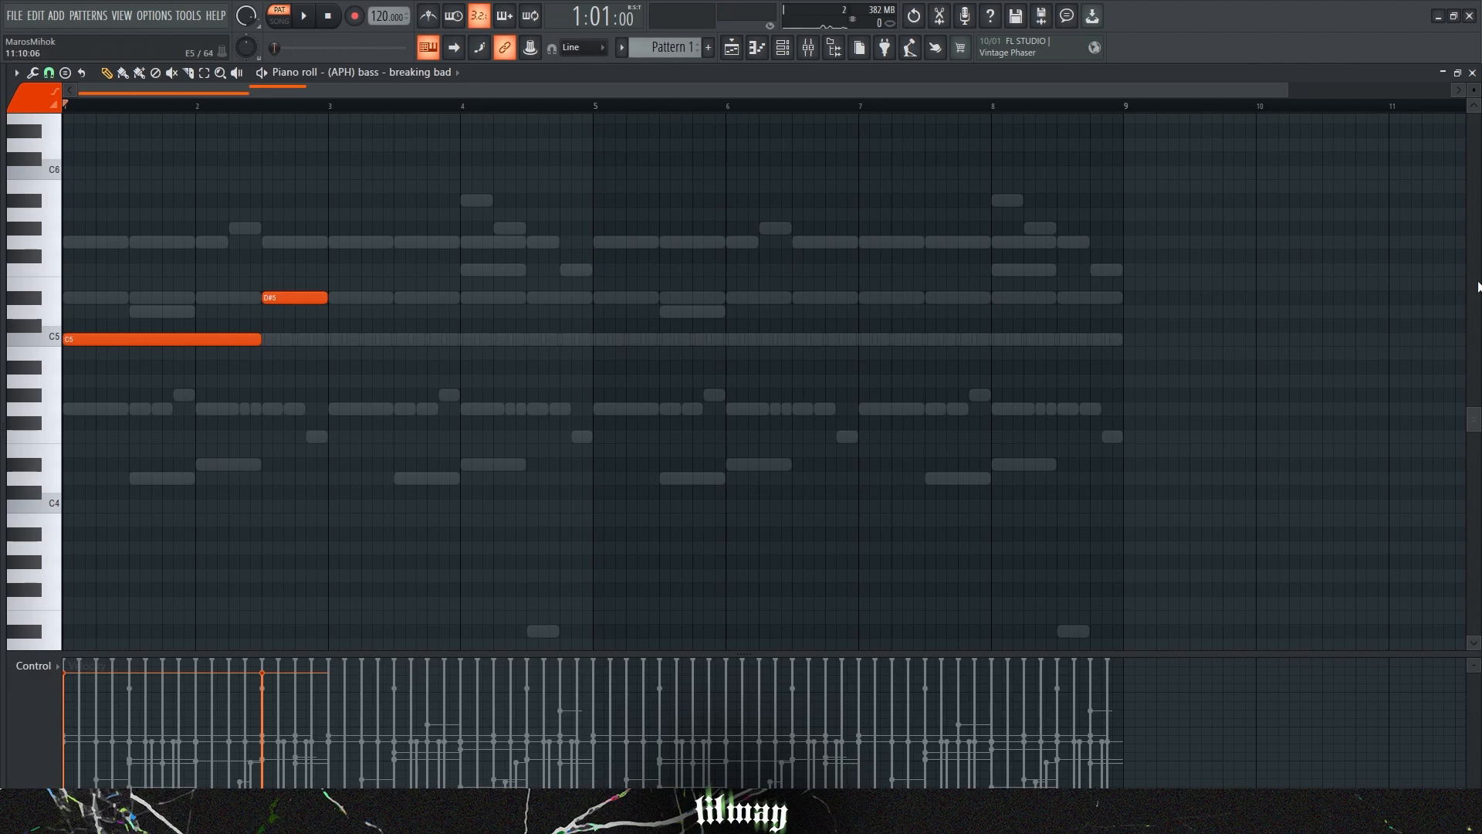
{"action": "key", "text": "space"}
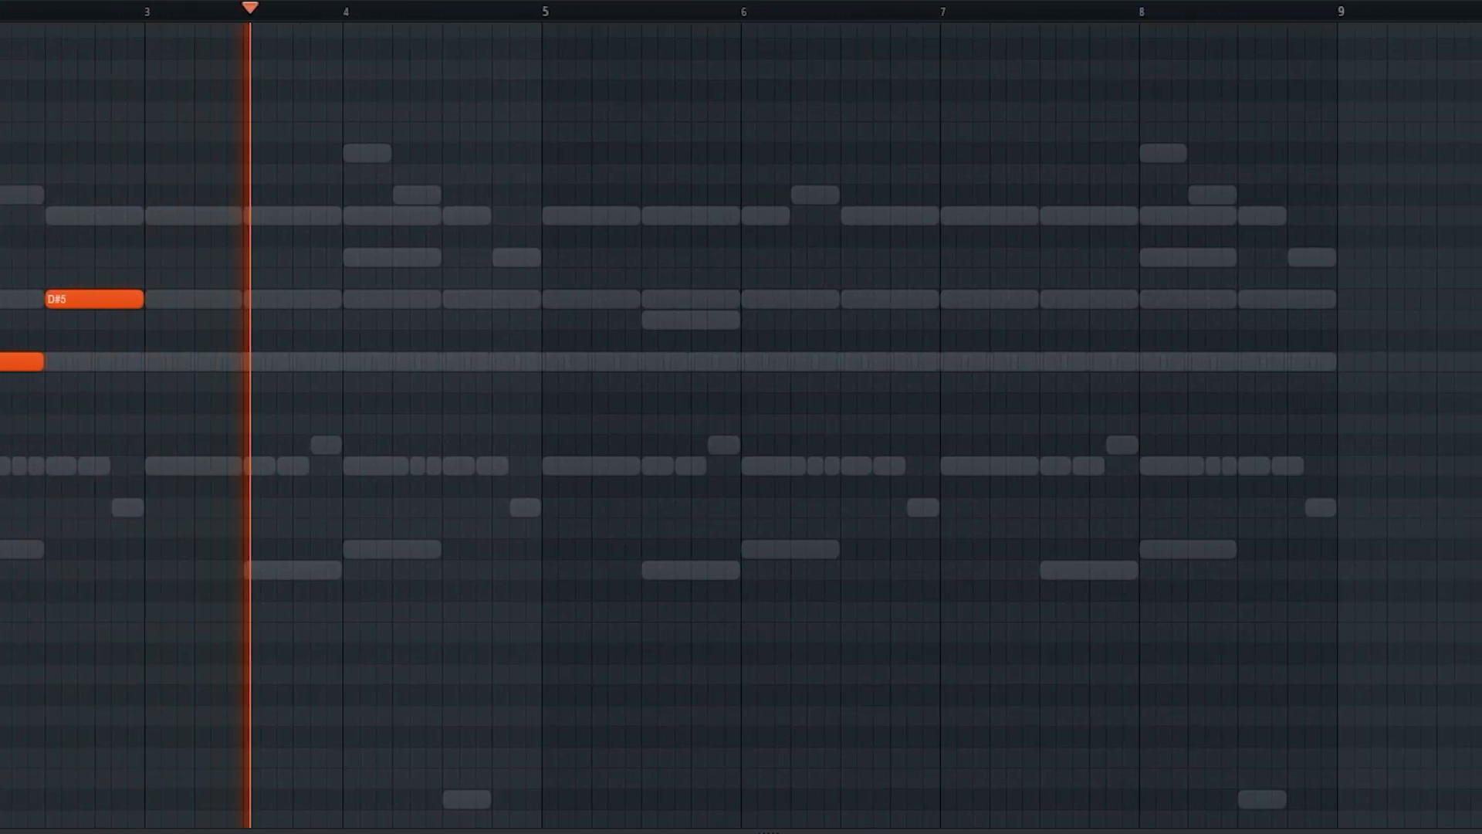
{"action": "key", "text": "space"}
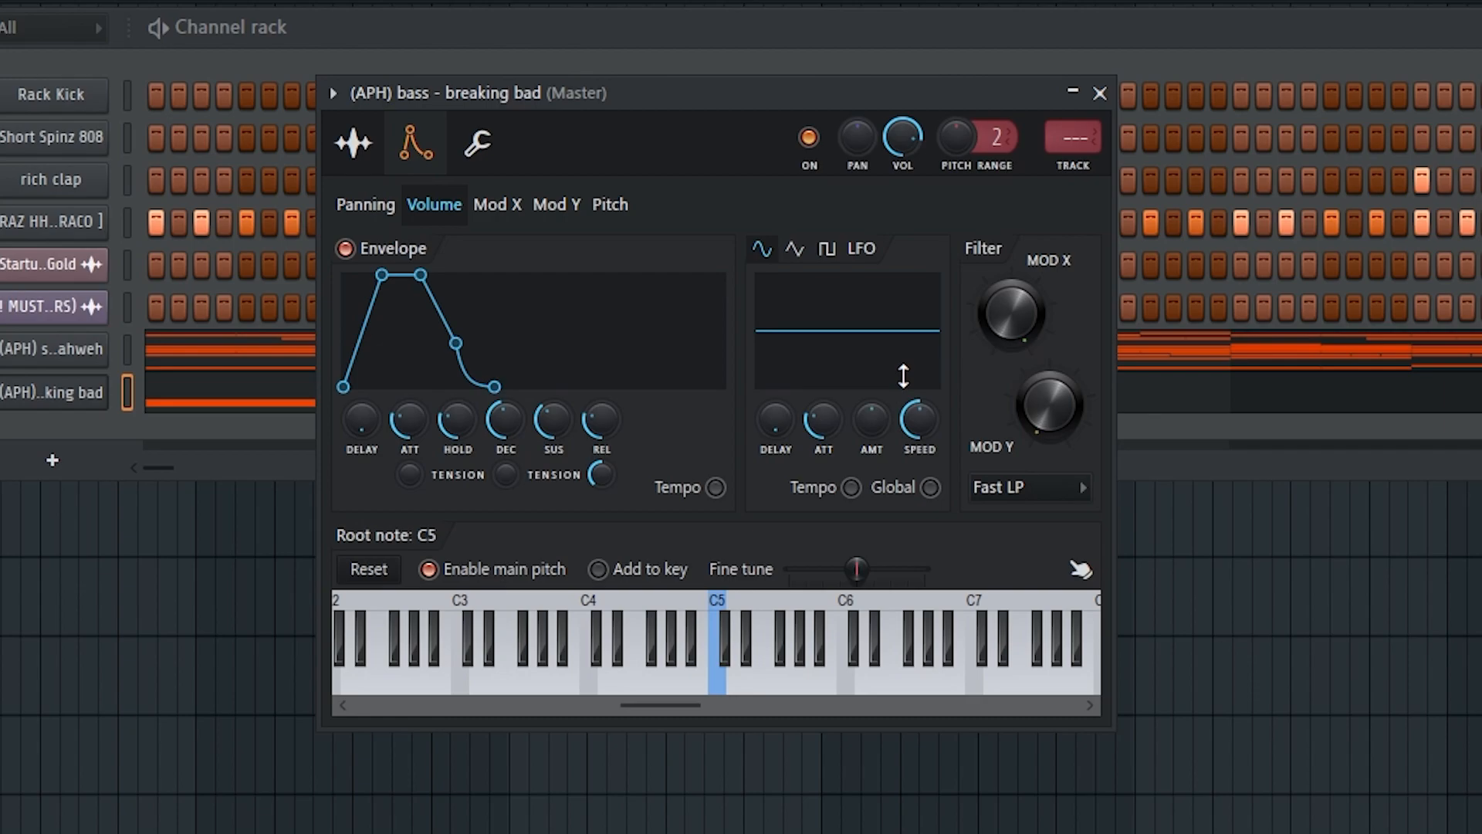
Set the bass volume envelope to maximum hold with zero attack, decay, sustain and release.
{"action": "left_click_drag", "start_coordinate": [410, 420], "coordinate": [456, 375]}
{"action": "left_click_drag", "start_coordinate": [505, 421], "coordinate": [506, 463]}
{"action": "left_click_drag", "start_coordinate": [553, 420], "coordinate": [554, 463]}
{"action": "left_click_drag", "start_coordinate": [600, 421], "coordinate": [600, 470]}
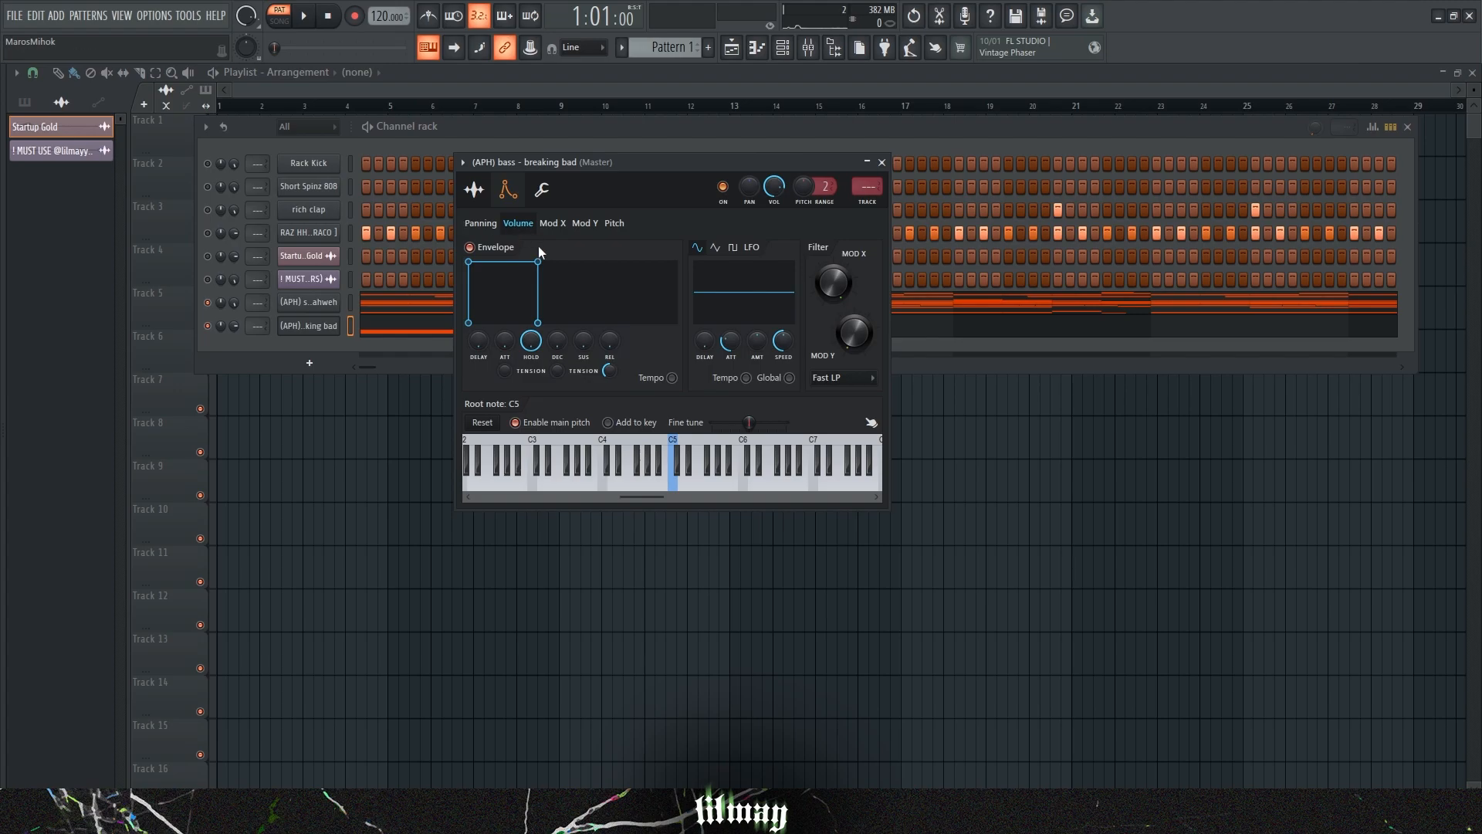
Examine the breaking bad bass sample in the audio editor and close the editor.
{"action": "left_click", "coordinate": [474, 189]}
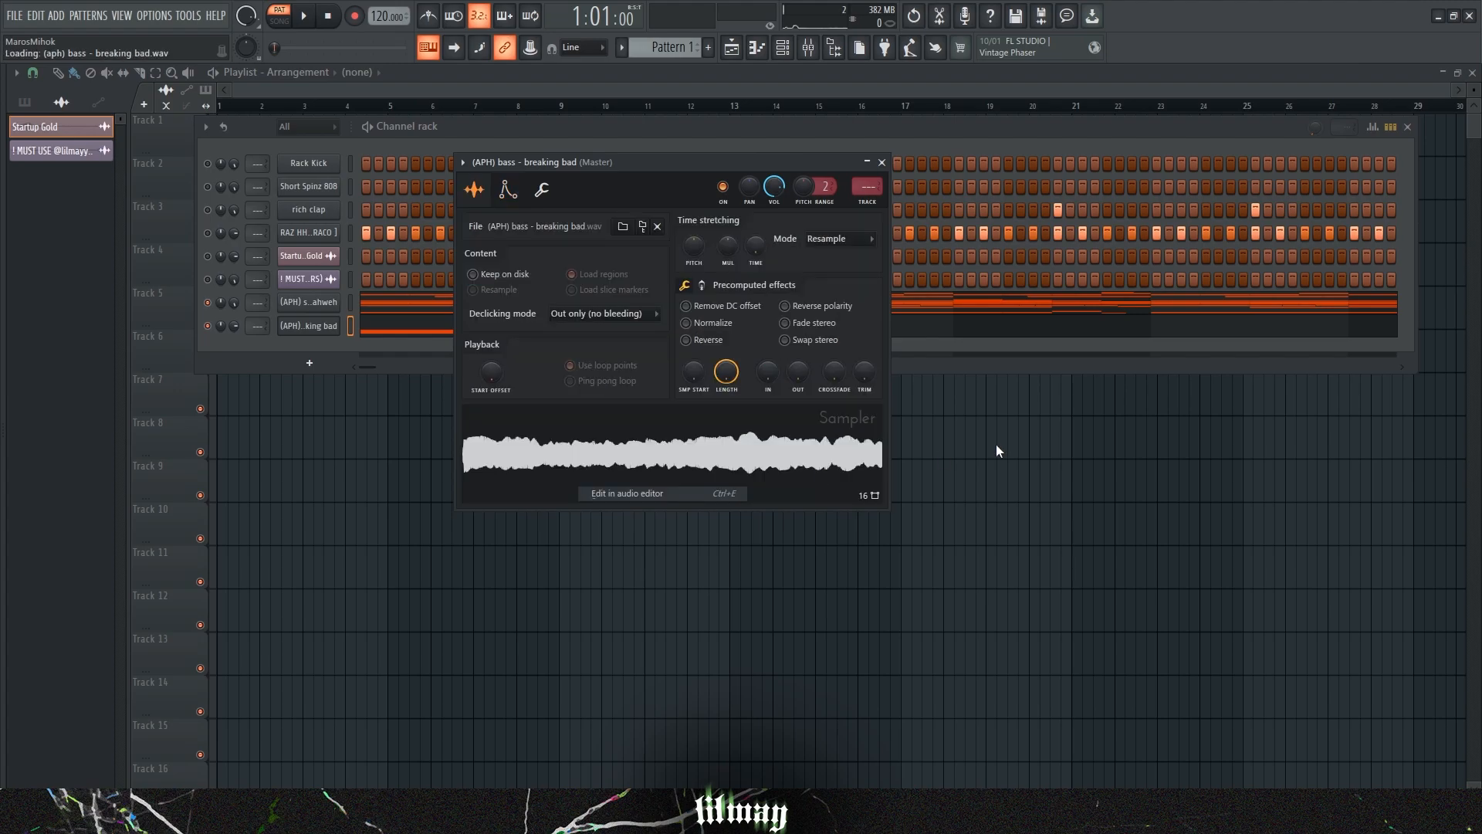
{"action": "key", "text": "ctrl+e"}
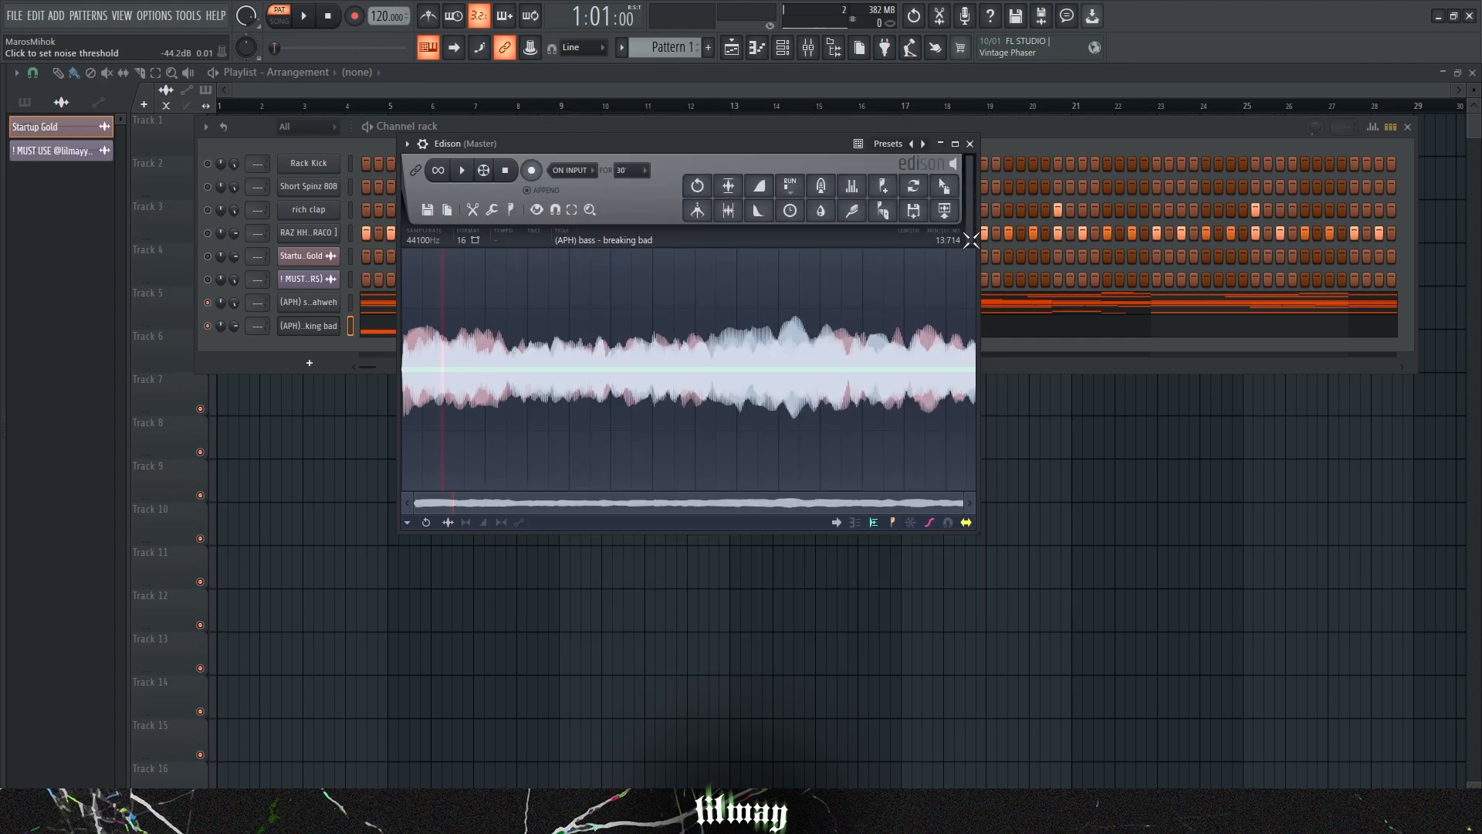
{"action": "left_click", "coordinate": [969, 144]}
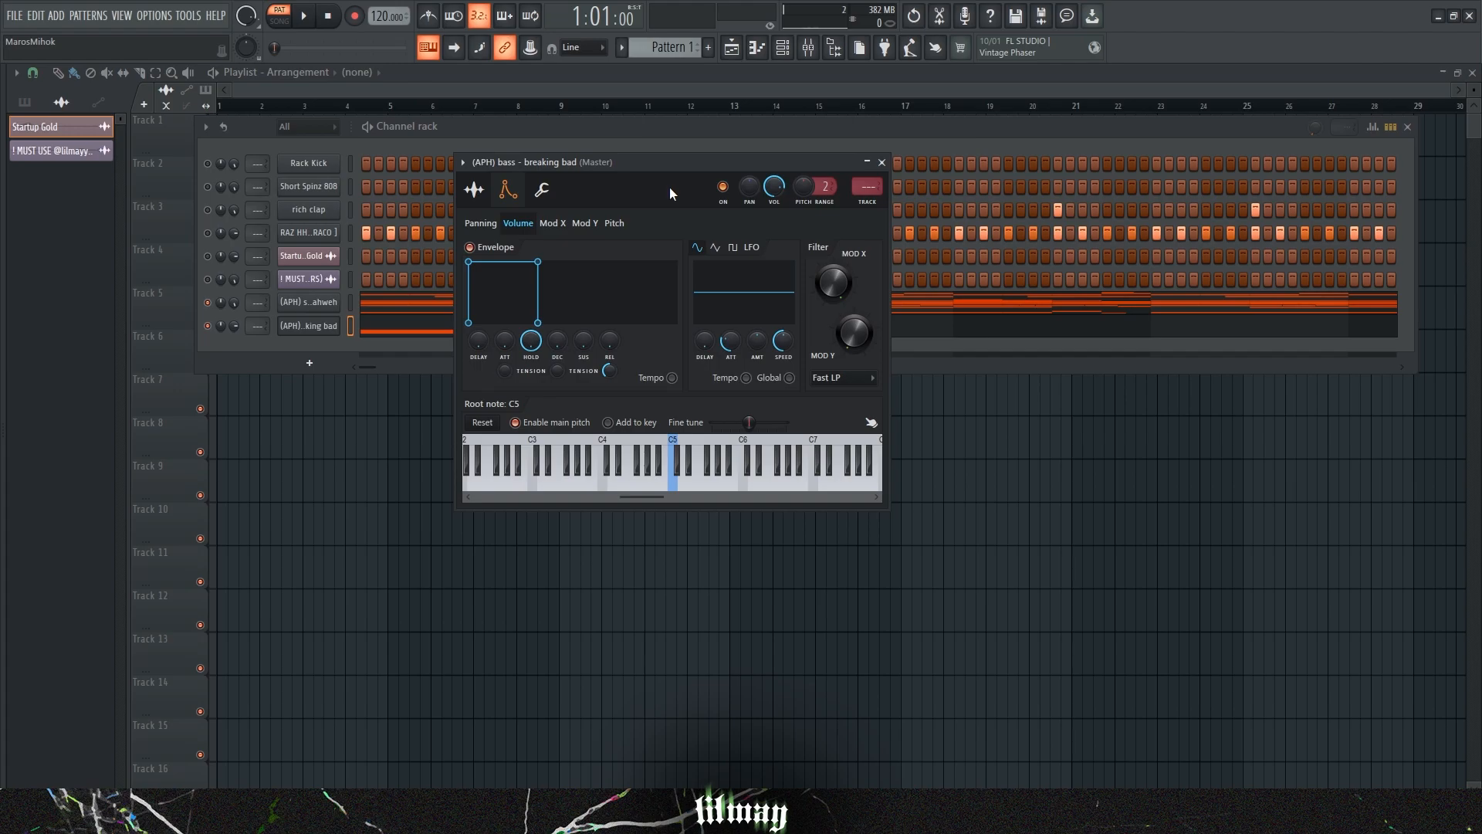
Audition a single bass note and play the repeated C5 and D#5 bass line across bars 1 to 8.
{"action": "key", "text": "z"}
{"action": "key", "text": "F7"}
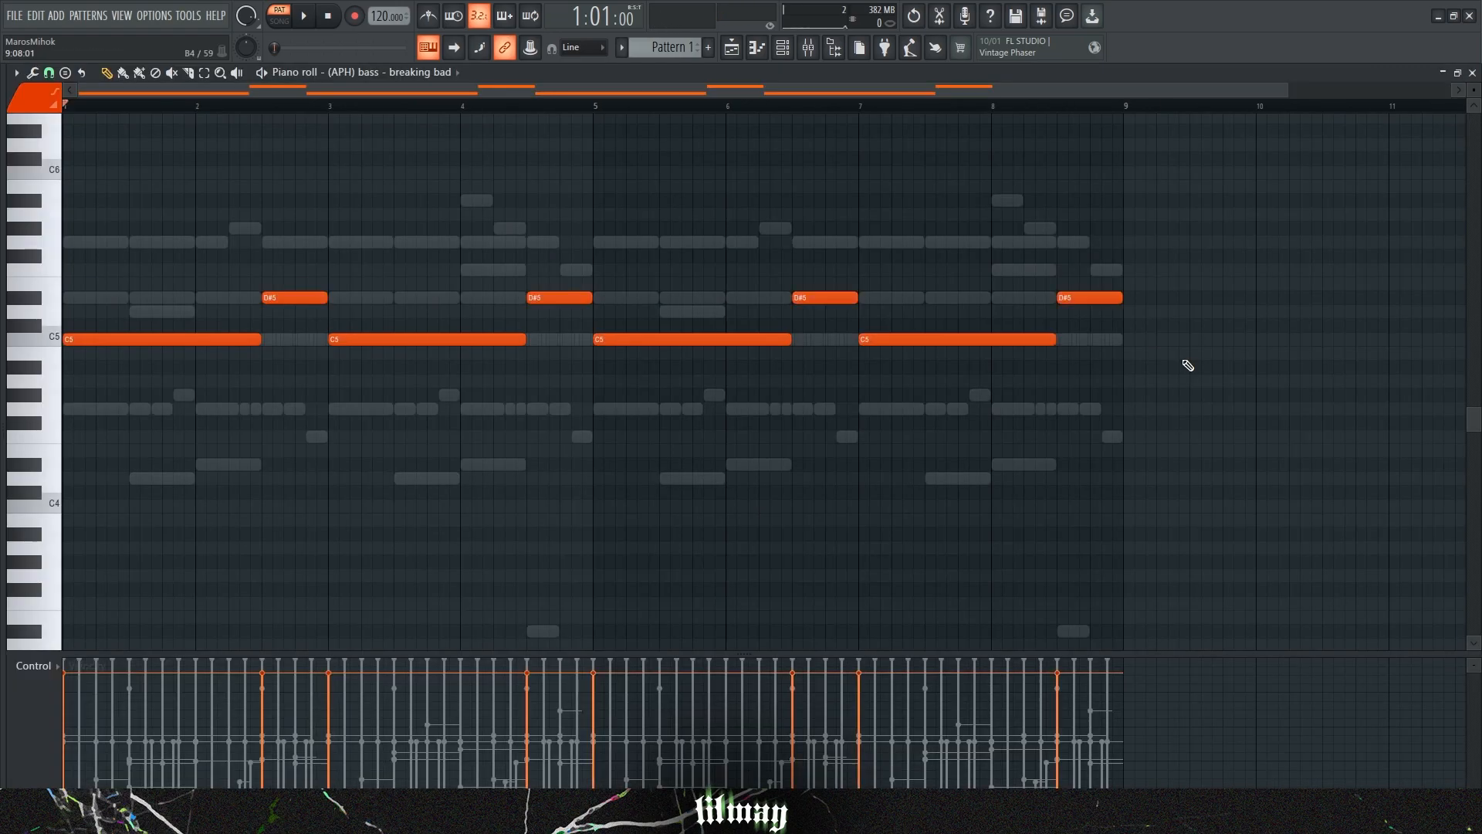
{"action": "key", "text": "space"}
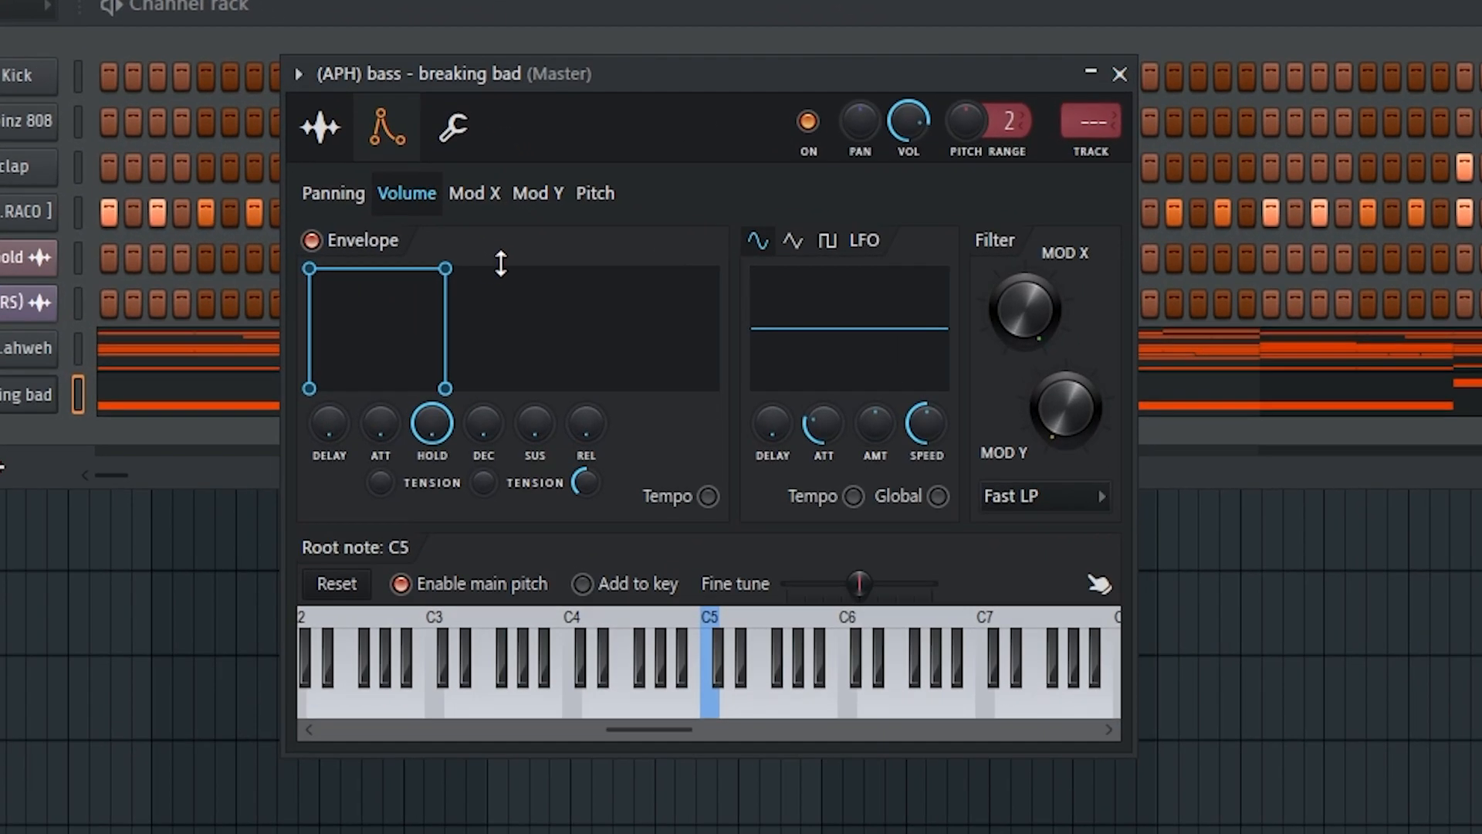
Enable Porta and Mono polyphony for the (APH) bass - breaking bad channel.
{"action": "left_click", "coordinate": [472, 133]}
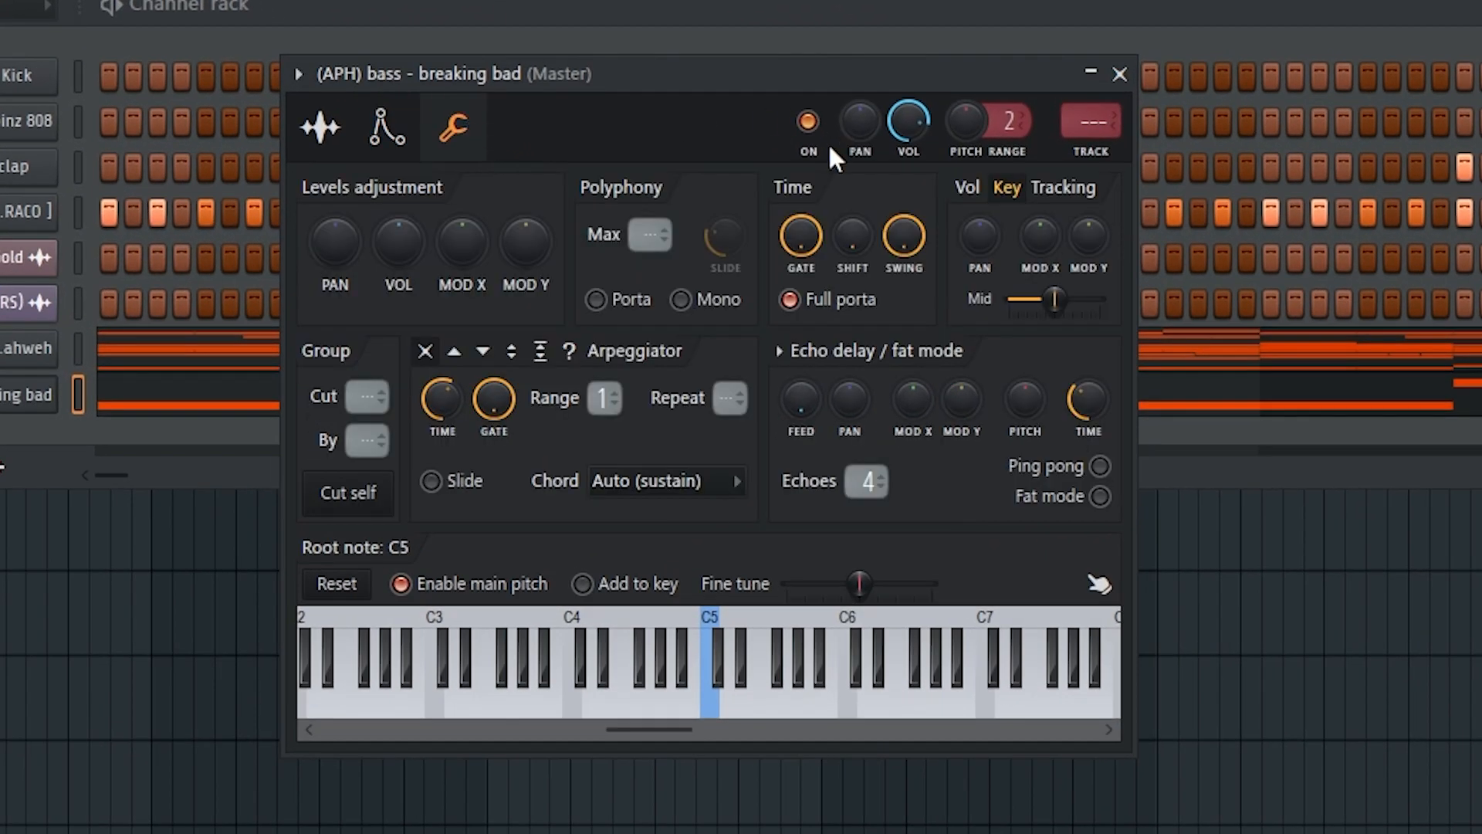
{"action": "left_click", "coordinate": [604, 302]}
{"action": "left_click", "coordinate": [683, 303]}
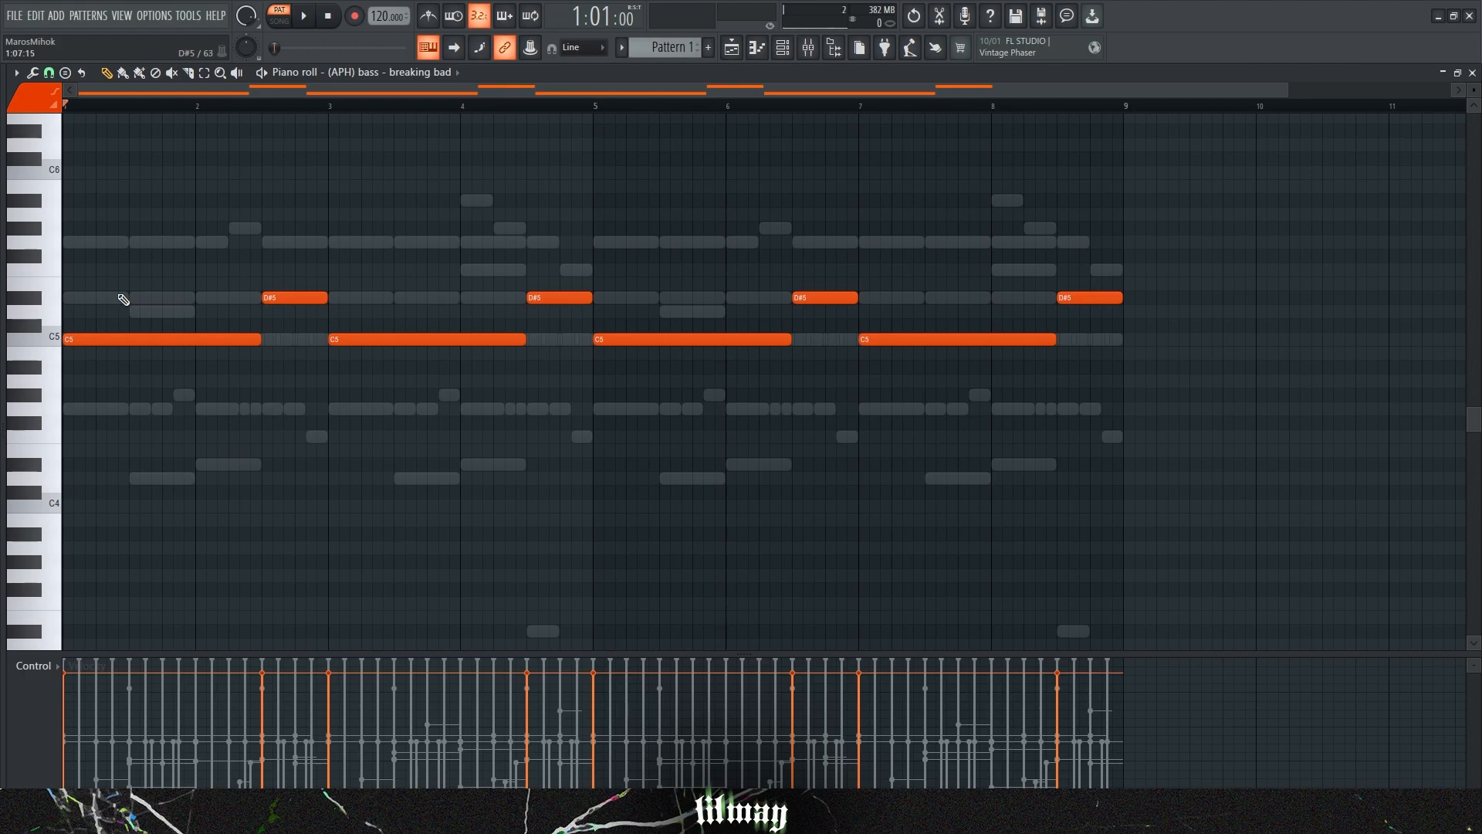
Lengthen all four C5 bass notes so they slightly overlap the D#5 notes, and play the bass line.
{"action": "left_click", "coordinate": [260, 339], "text": "shift"}
{"action": "left_click_drag", "start_coordinate": [261, 339], "coordinate": [271, 338]}
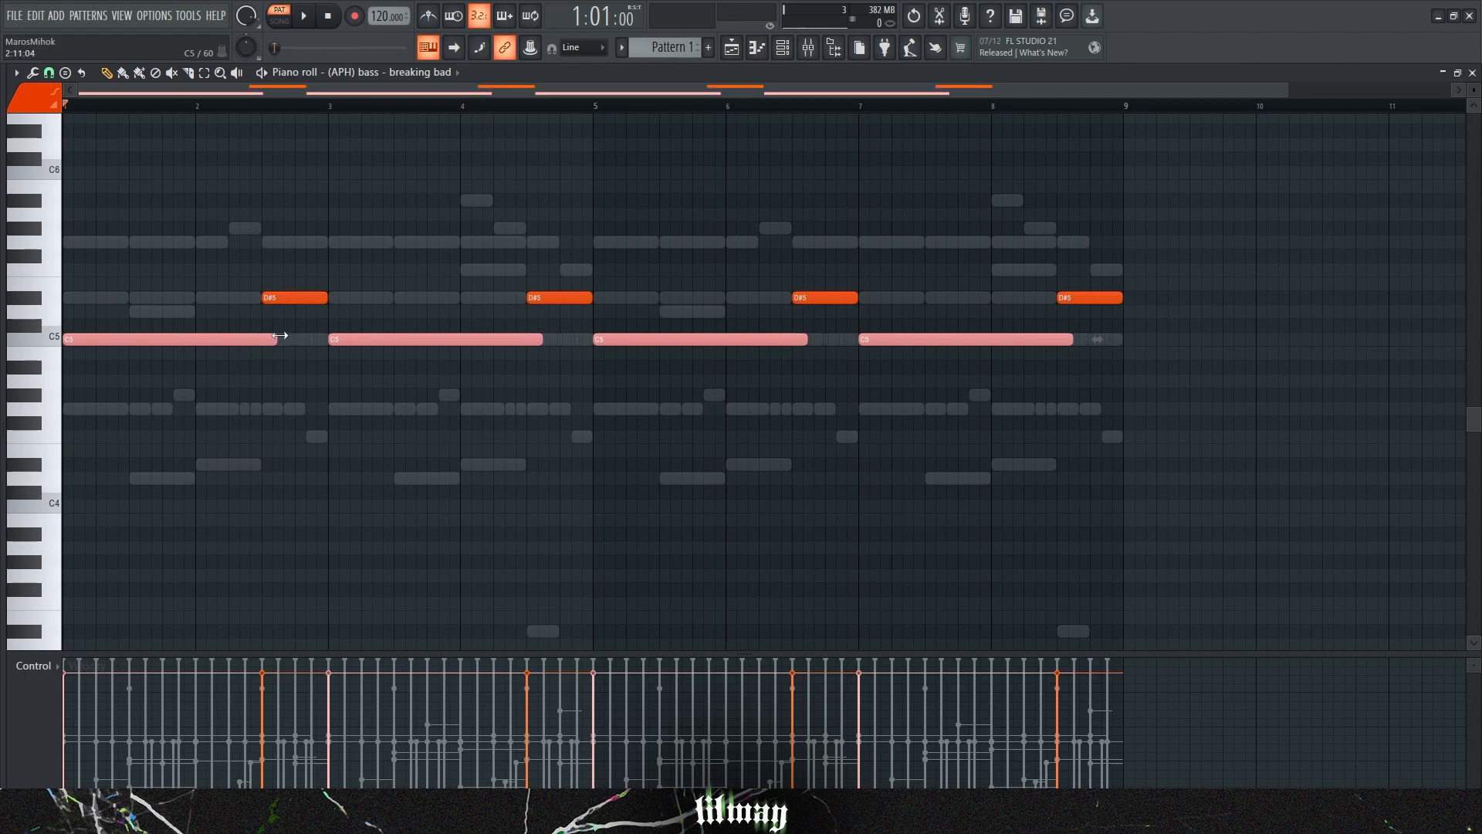
{"action": "left_click", "coordinate": [534, 539]}
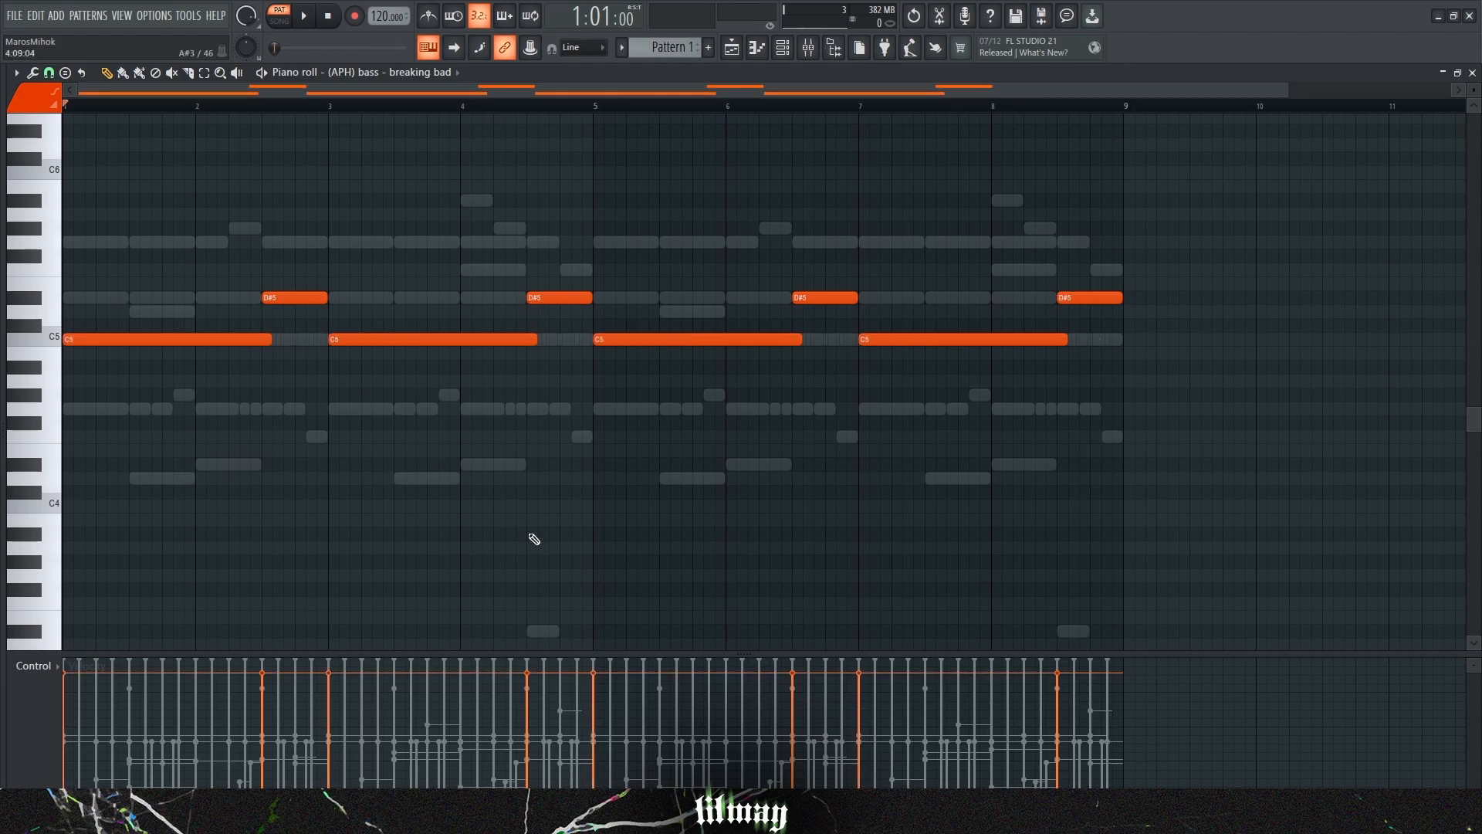
{"action": "key", "text": "space"}
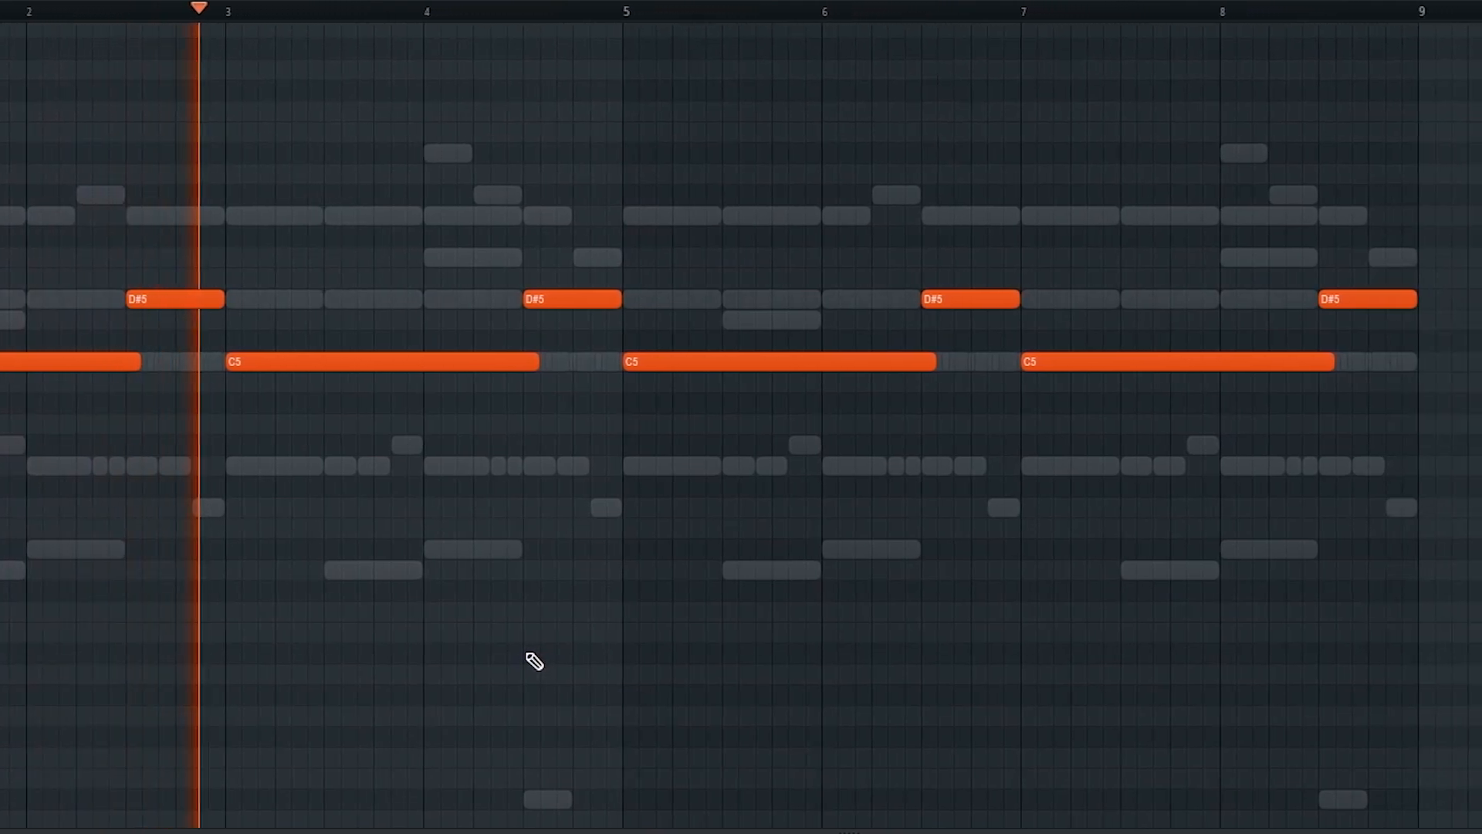
{"action": "key", "text": "space"}
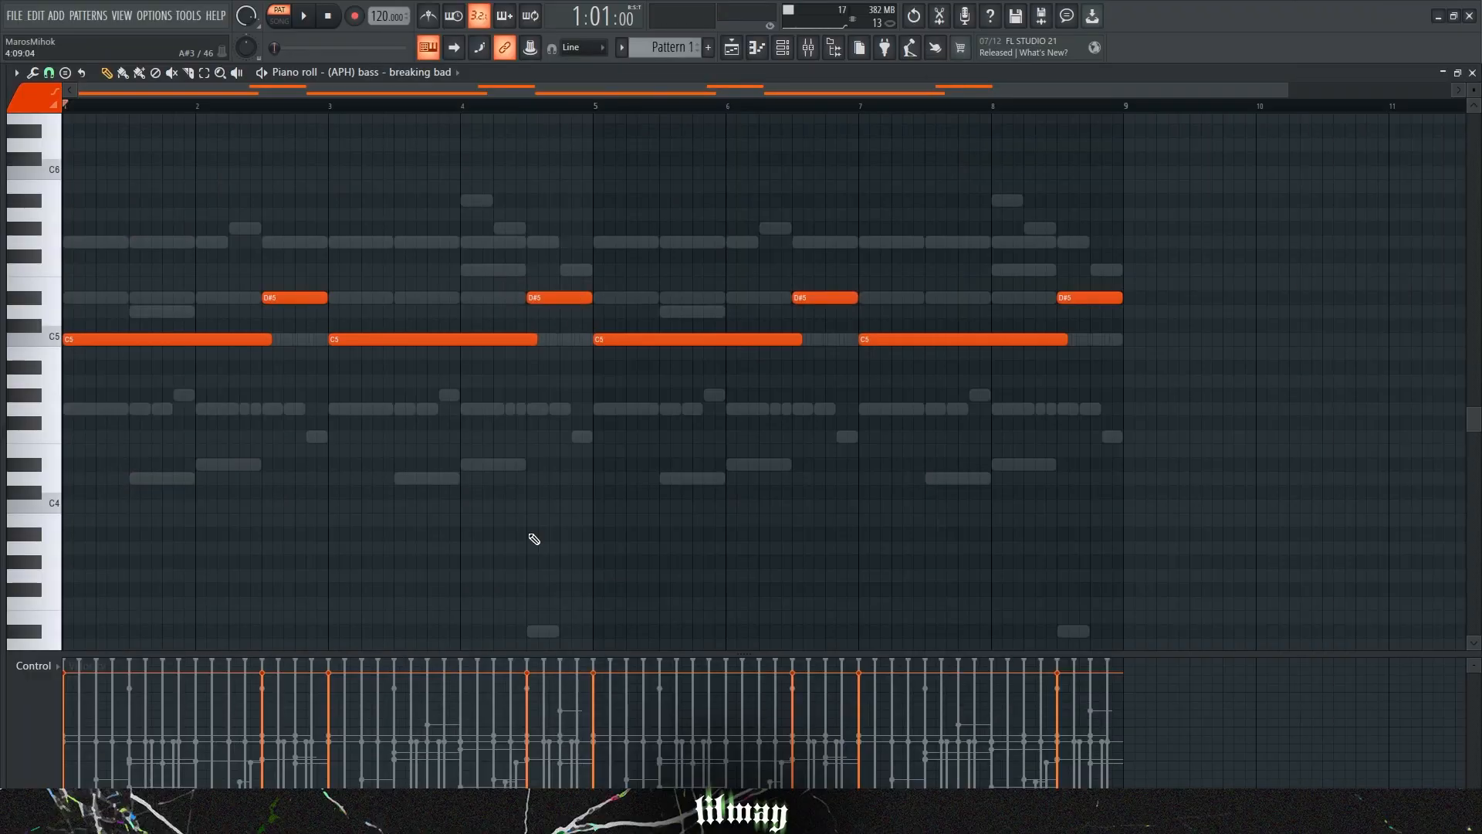
Switch Porta off on the bass channel, adjust its portamento slide time, and switch Porta back on.
{"action": "key", "text": "F7"}
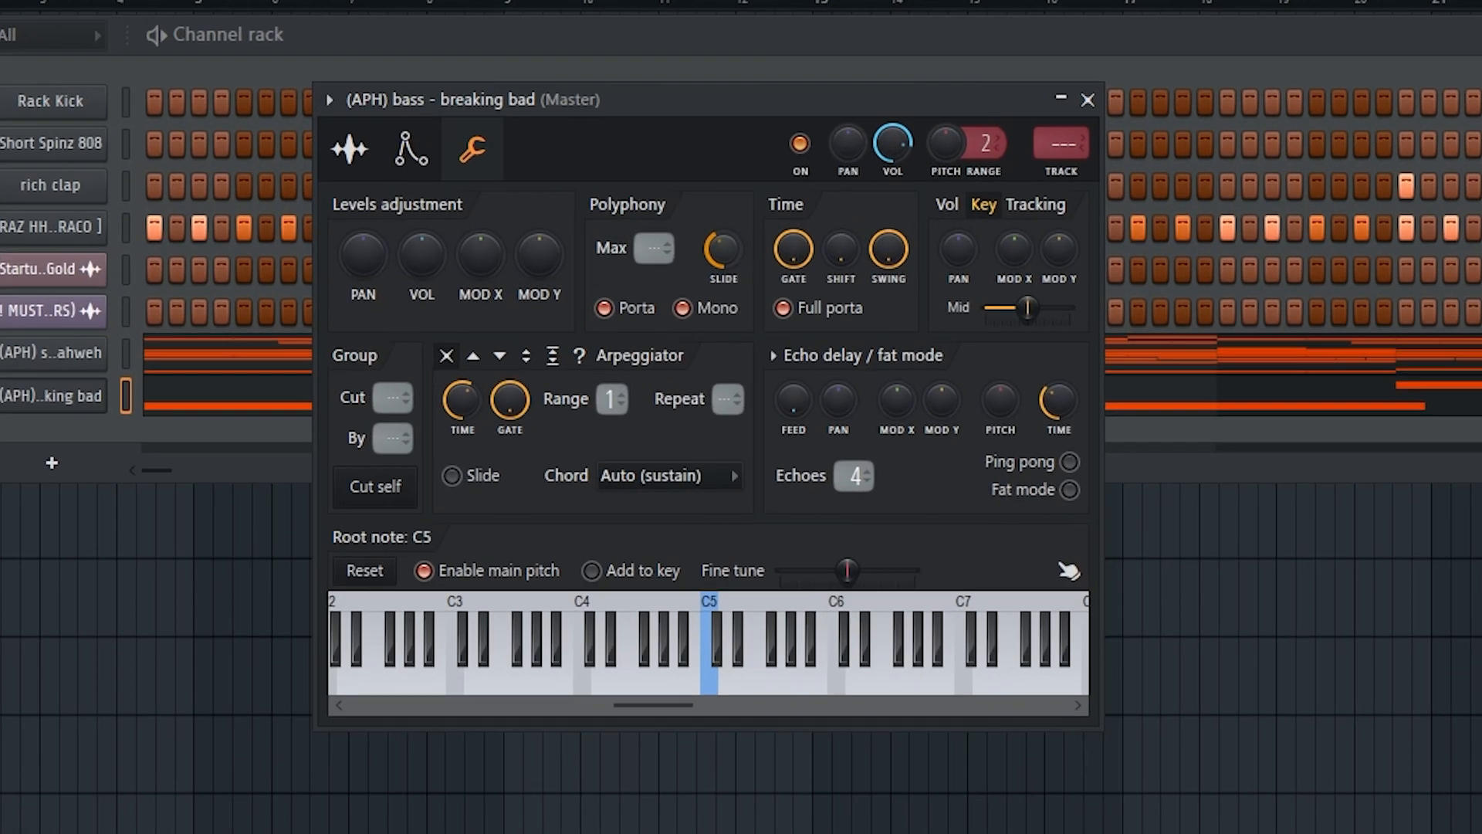
{"action": "left_click", "coordinate": [604, 307]}
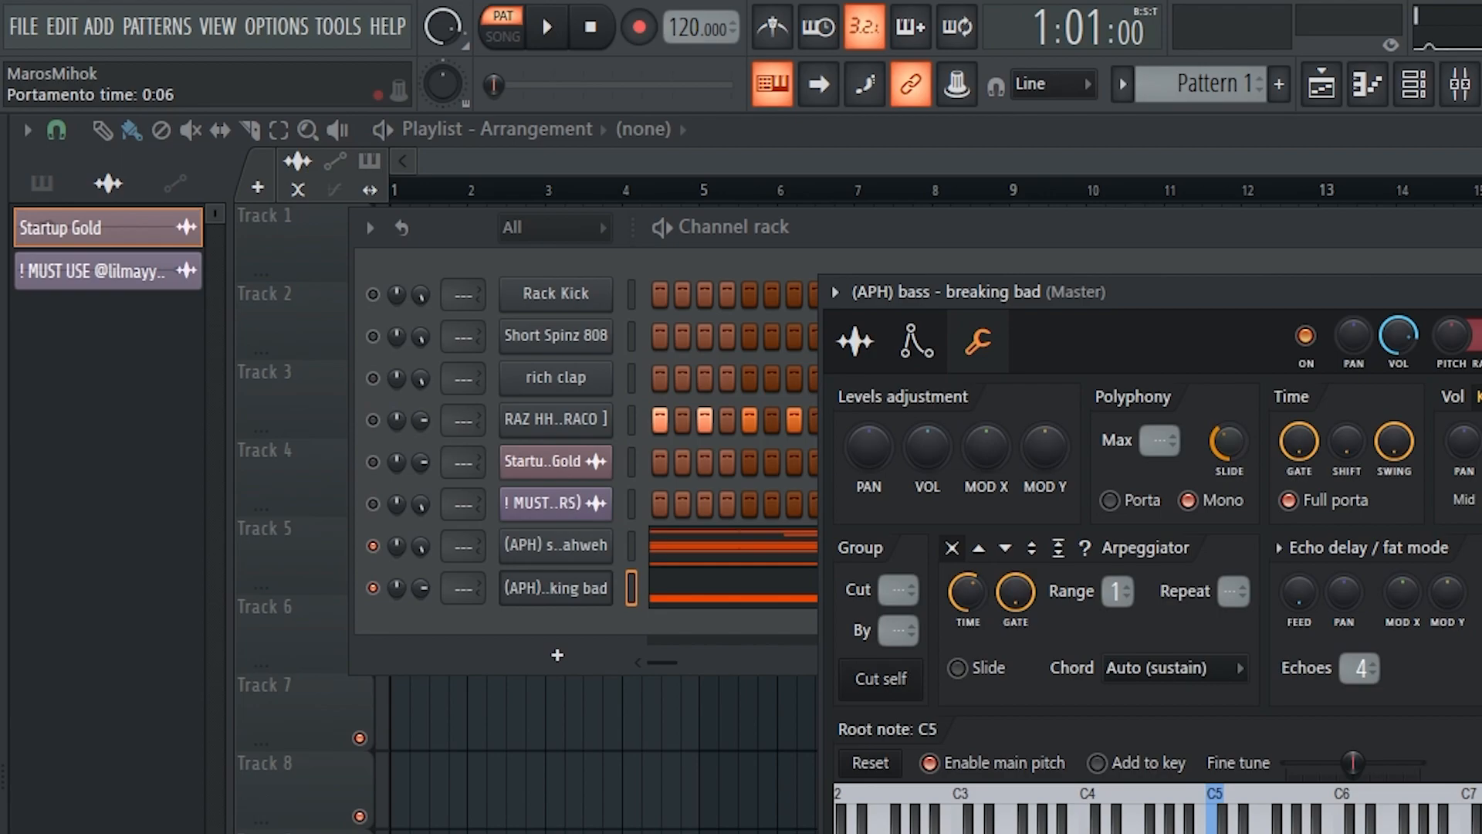
{"action": "scroll", "coordinate": [1227, 442], "scroll_direction": "up", "scroll_amount": 1}
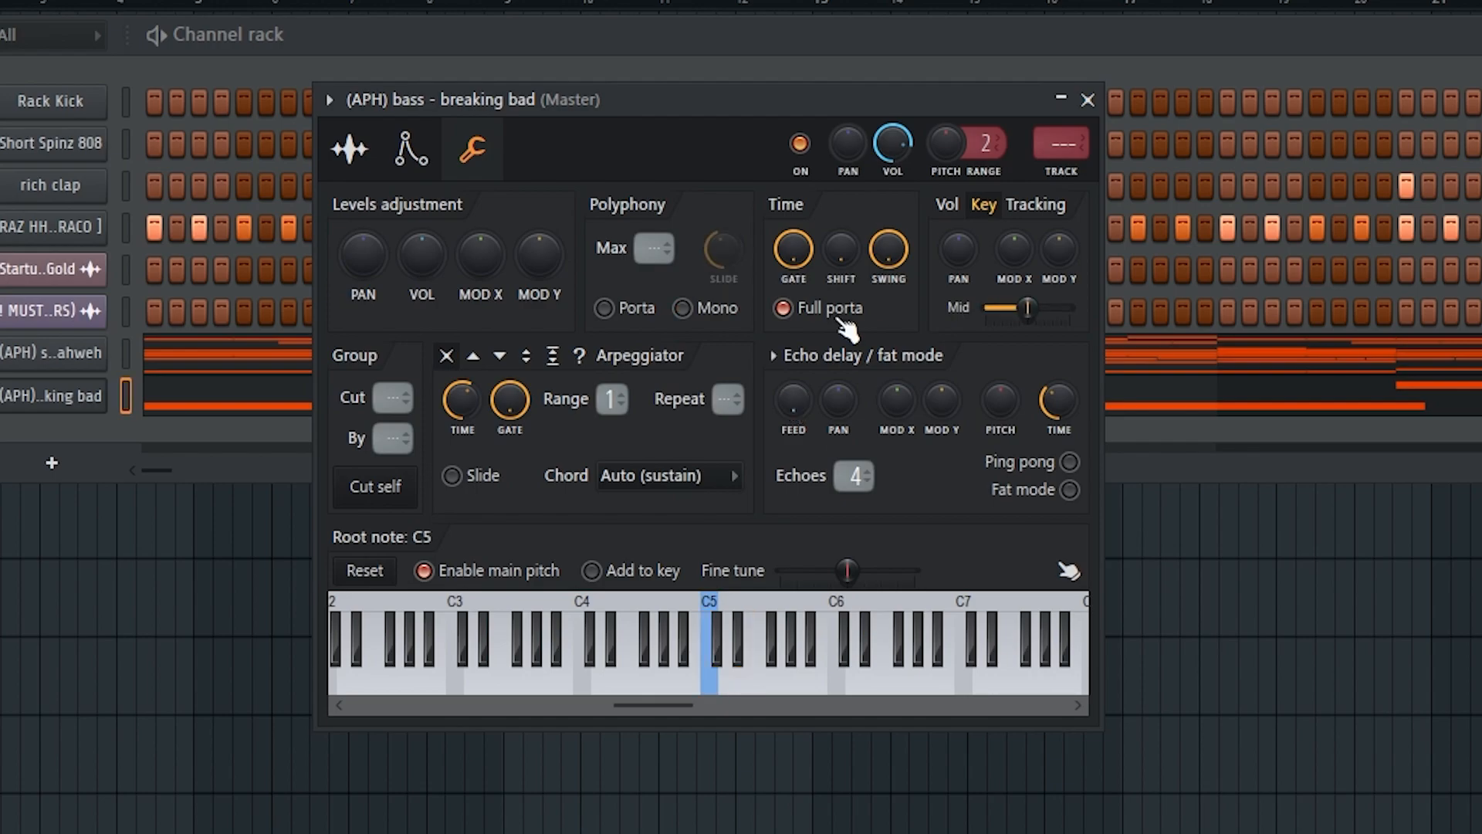
{"action": "left_click", "coordinate": [605, 308]}
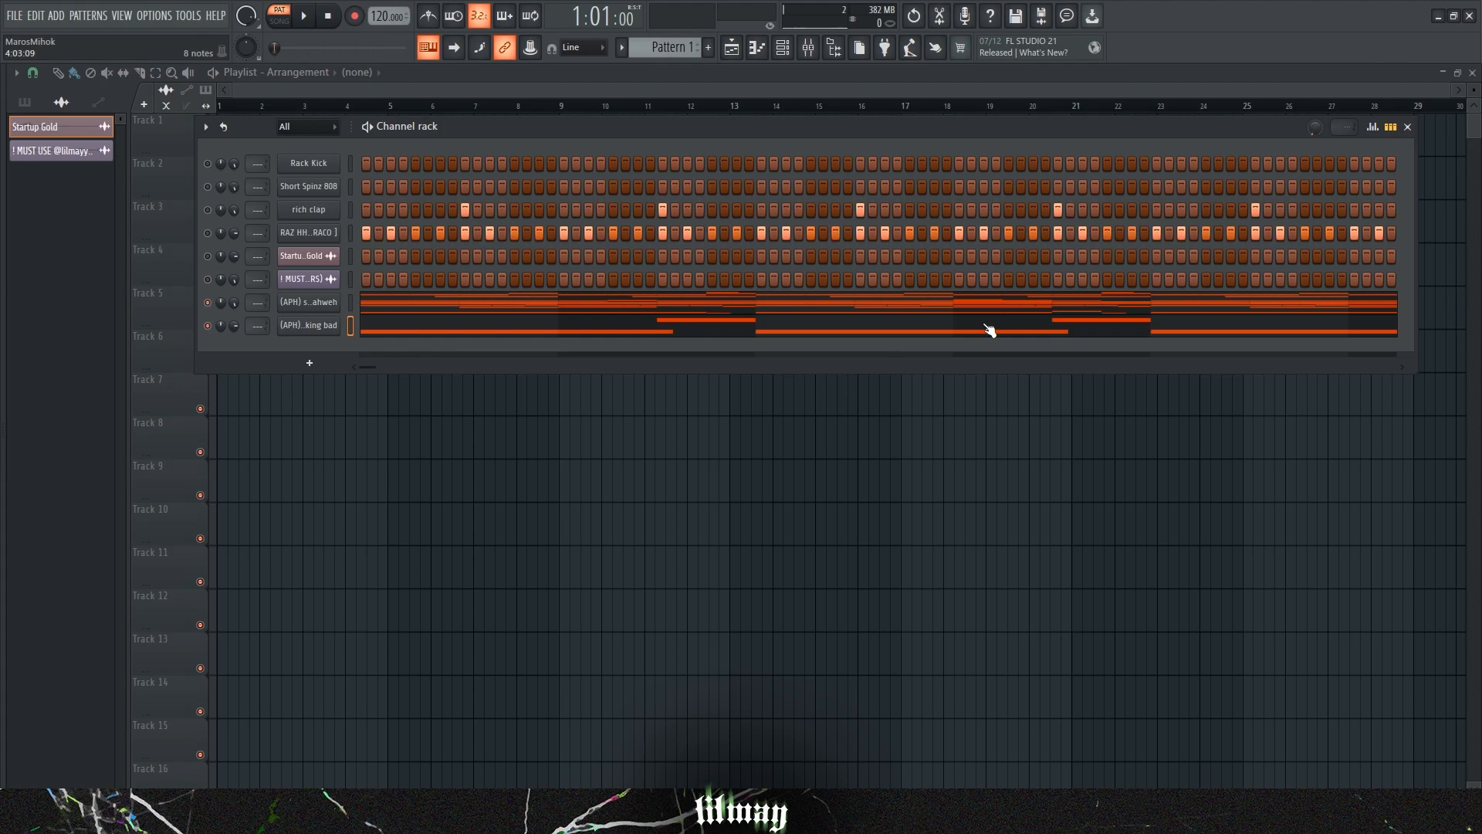
Route the bass to mixer track 1 and load FabFilter Pro-Q 3, FabFilter Saturn 2 and Ozone 10 Imager on it.
{"action": "key", "text": "F9"}
{"action": "key", "text": "F6"}
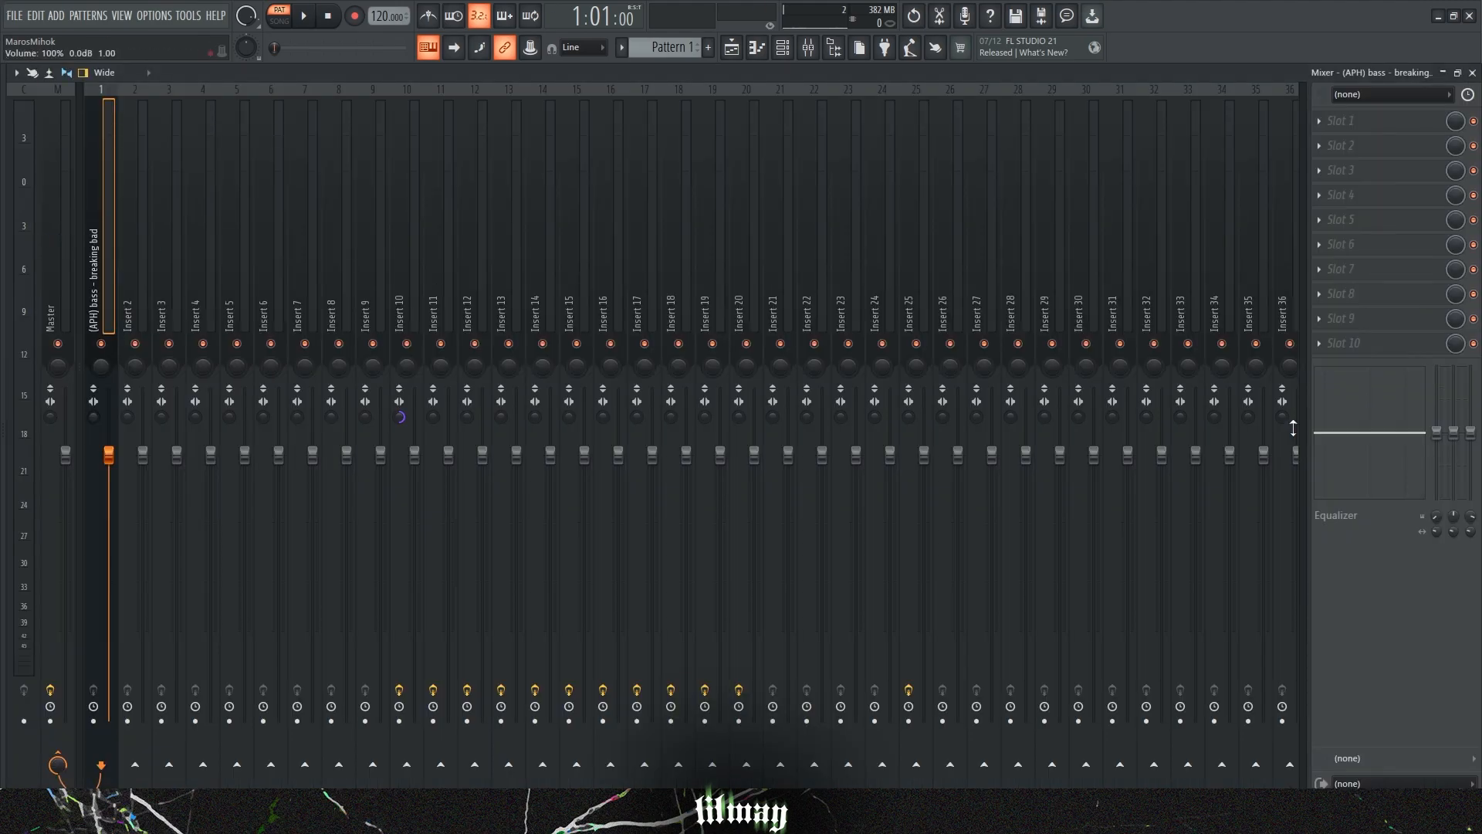
{"action": "left_click", "coordinate": [1356, 128]}
{"action": "left_click", "coordinate": [1355, 128]}
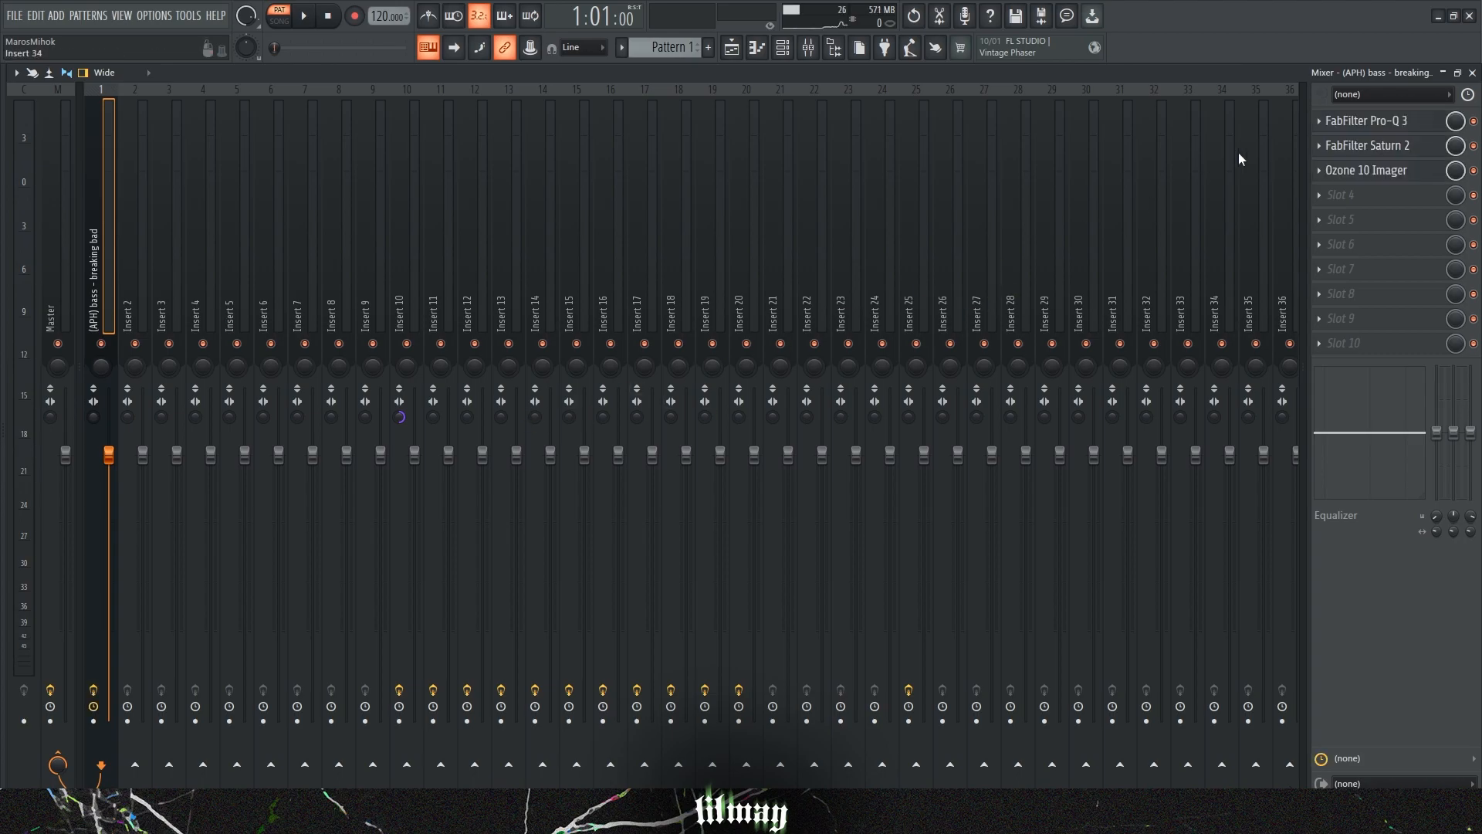
Save the bass mixer track's state as a preset named Bass.
{"action": "right_click", "coordinate": [90, 173]}
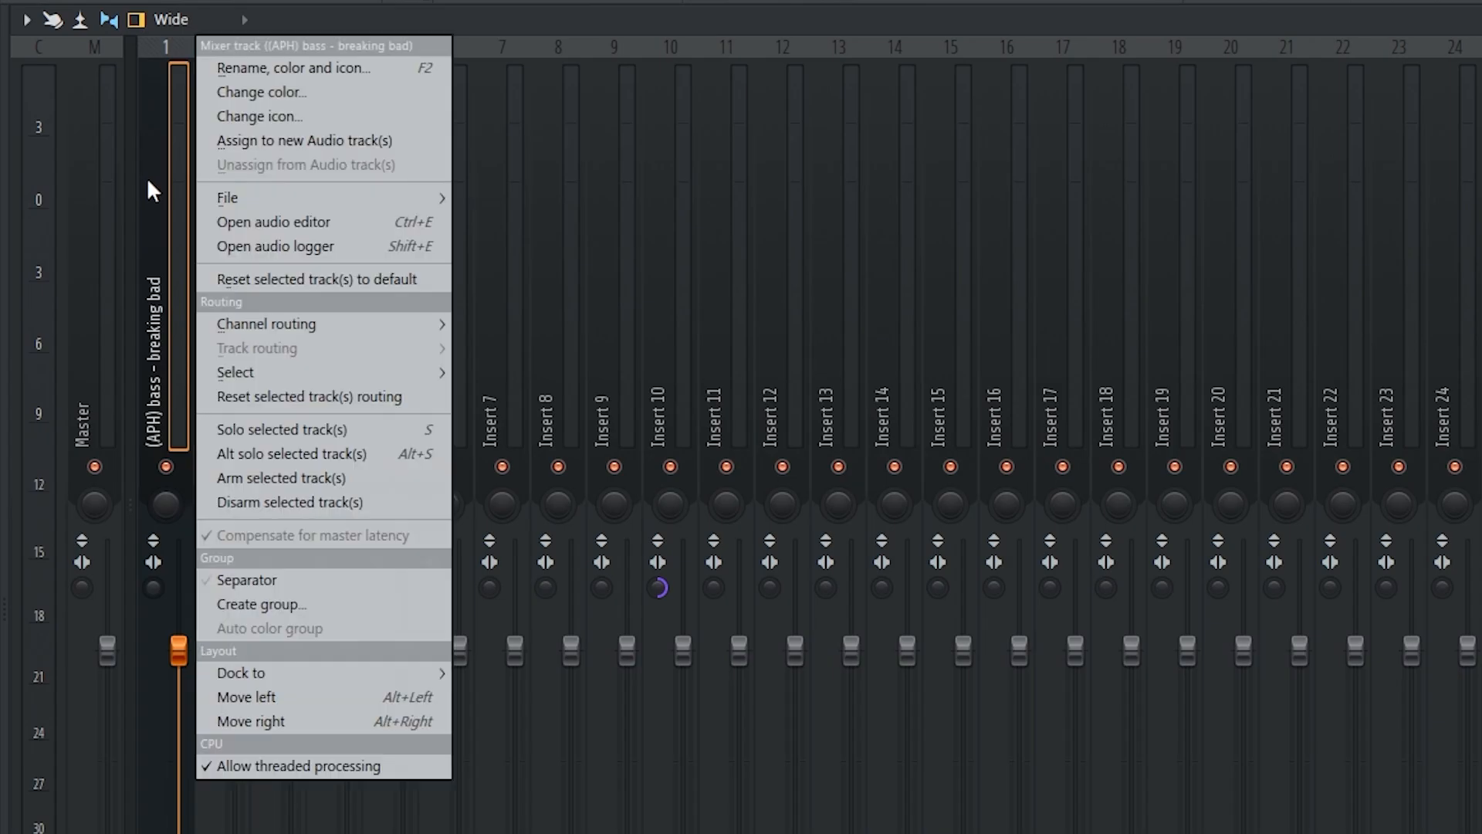
{"action": "mouse_move", "coordinate": [254, 197]}
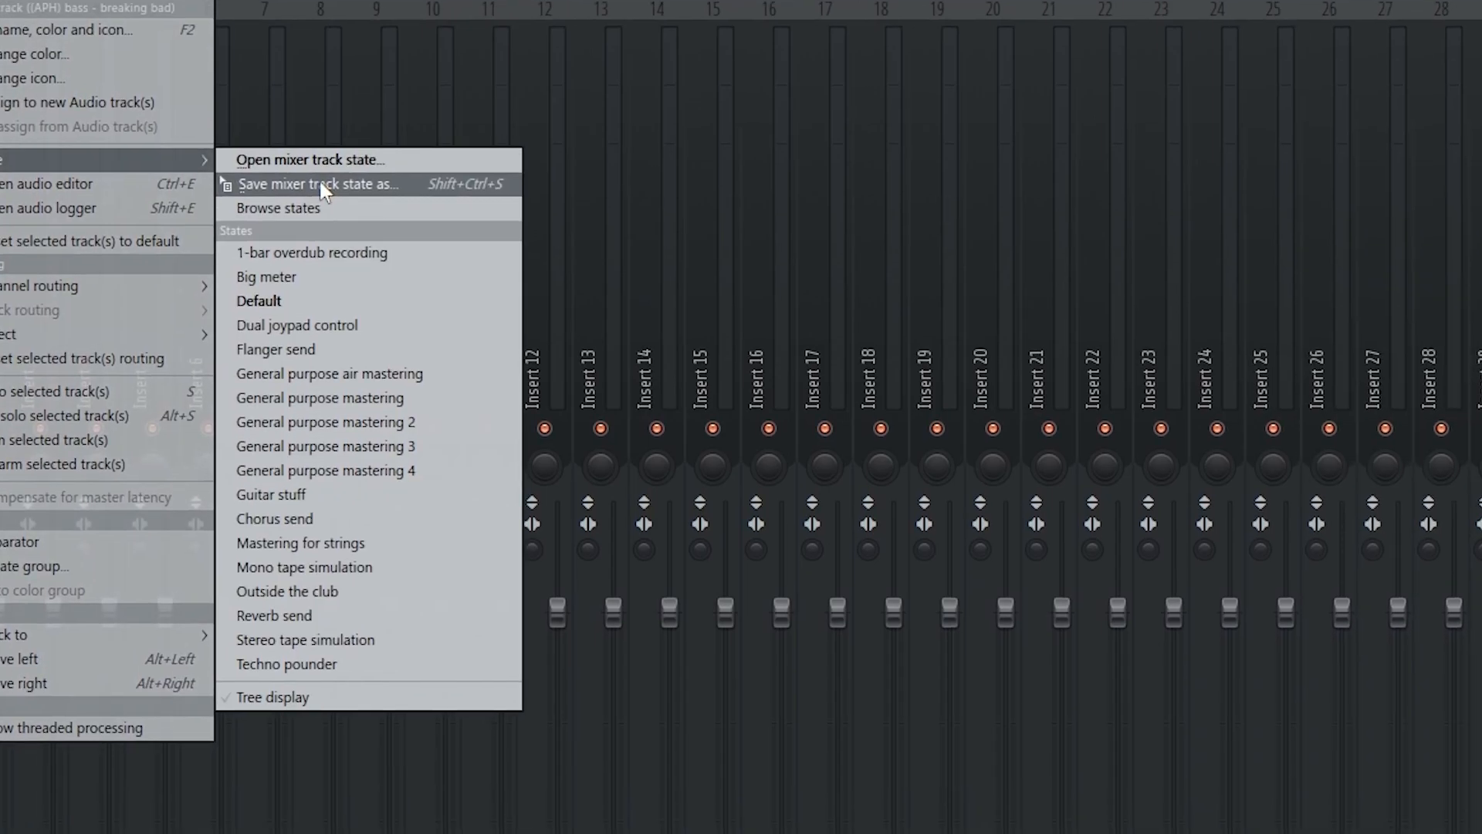
{"action": "left_click", "coordinate": [558, 223]}
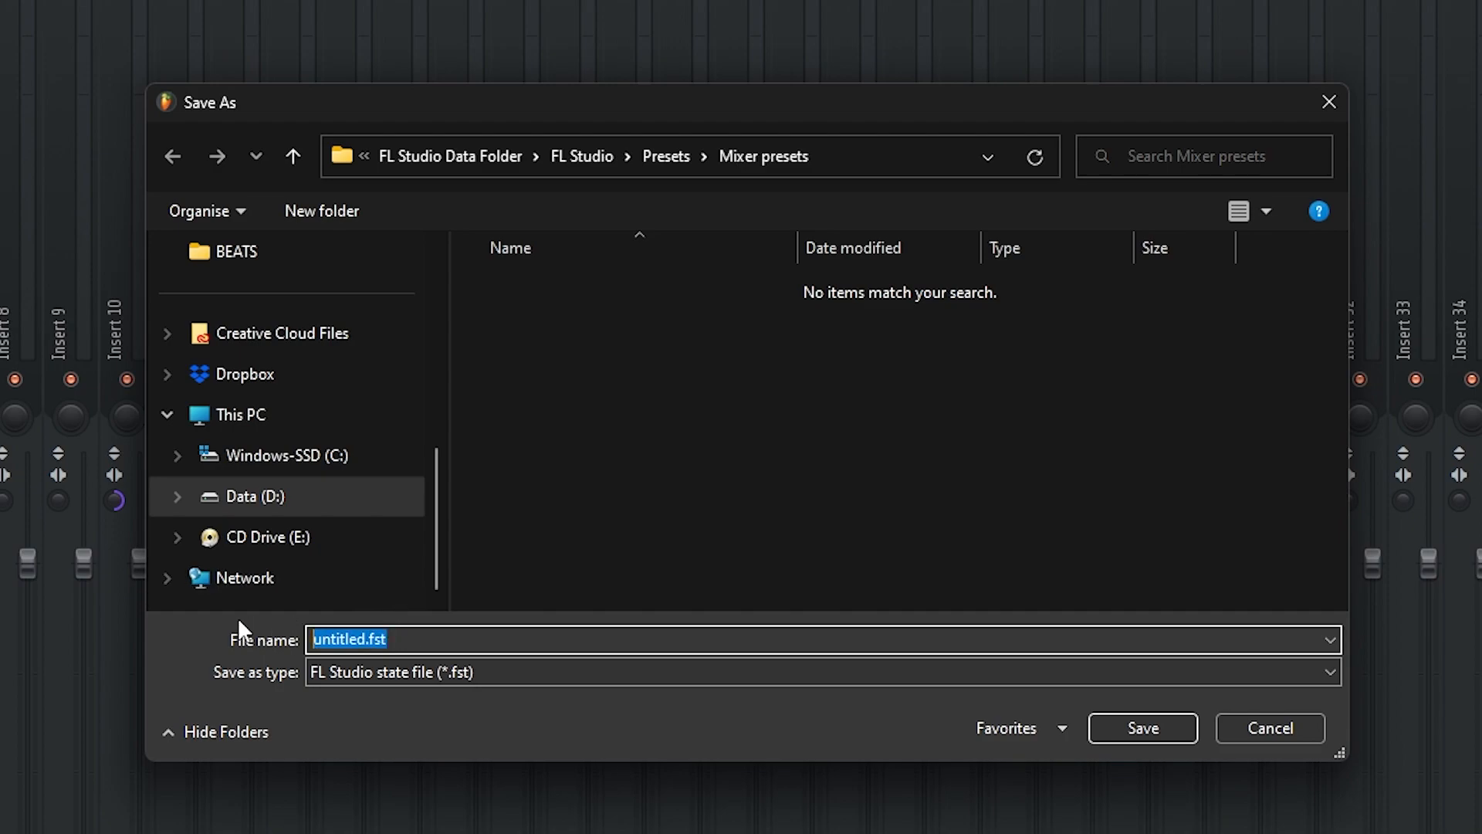
{"action": "type", "text": "Bass"}
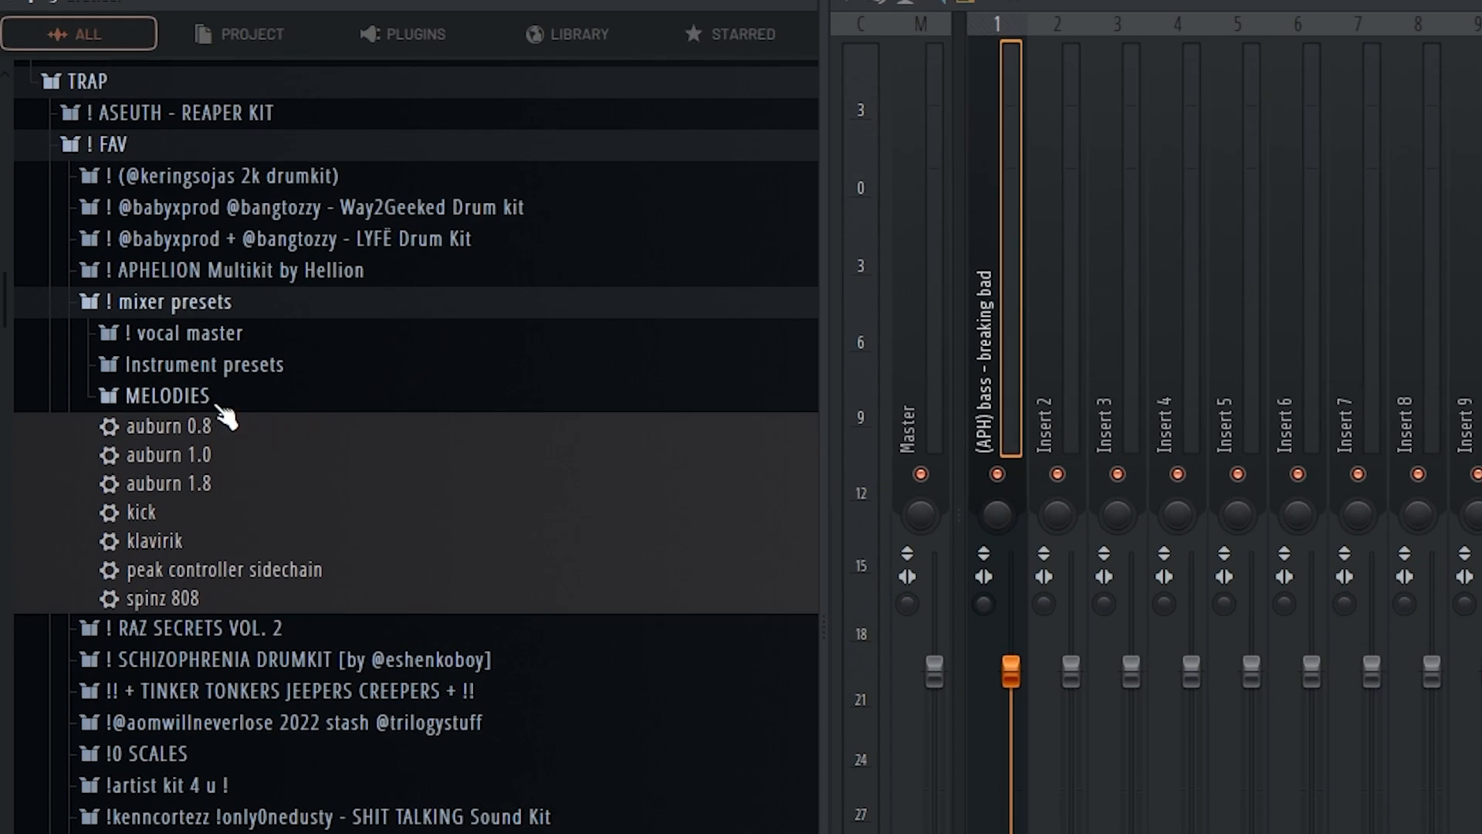
Load the TRAVIS SCOTT melody mixer preset from the MELODIES folder onto Insert 1.
{"action": "left_click_drag", "start_coordinate": [222, 403], "coordinate": [1014, 387]}
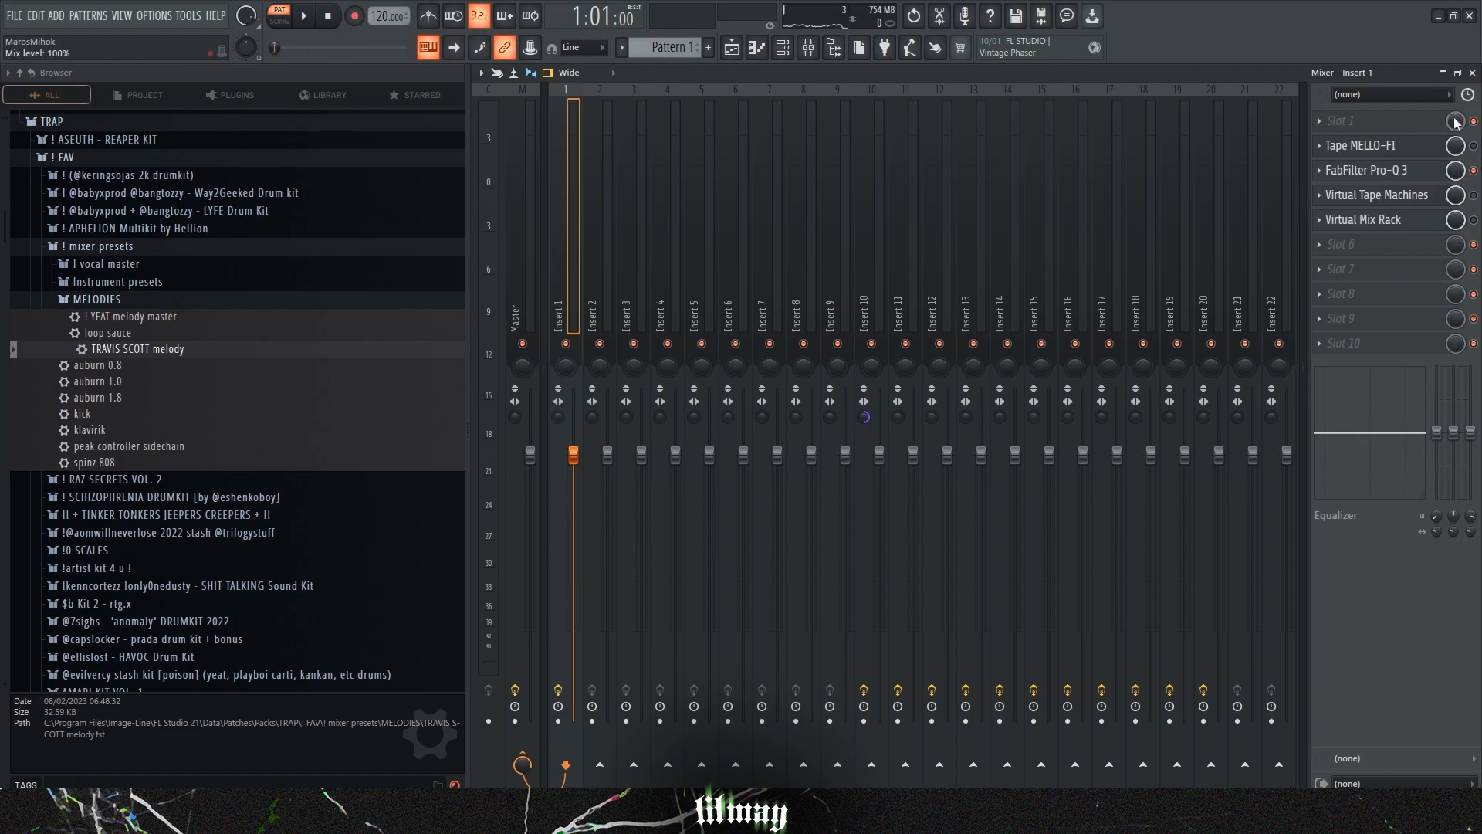
{"action": "mouse_move", "coordinate": [165, 355]}
{"action": "left_mouse_down"}
{"action": "mouse_move", "coordinate": [179, 380]}
{"action": "mouse_move", "coordinate": [194, 357]}
{"action": "left_mouse_up"}
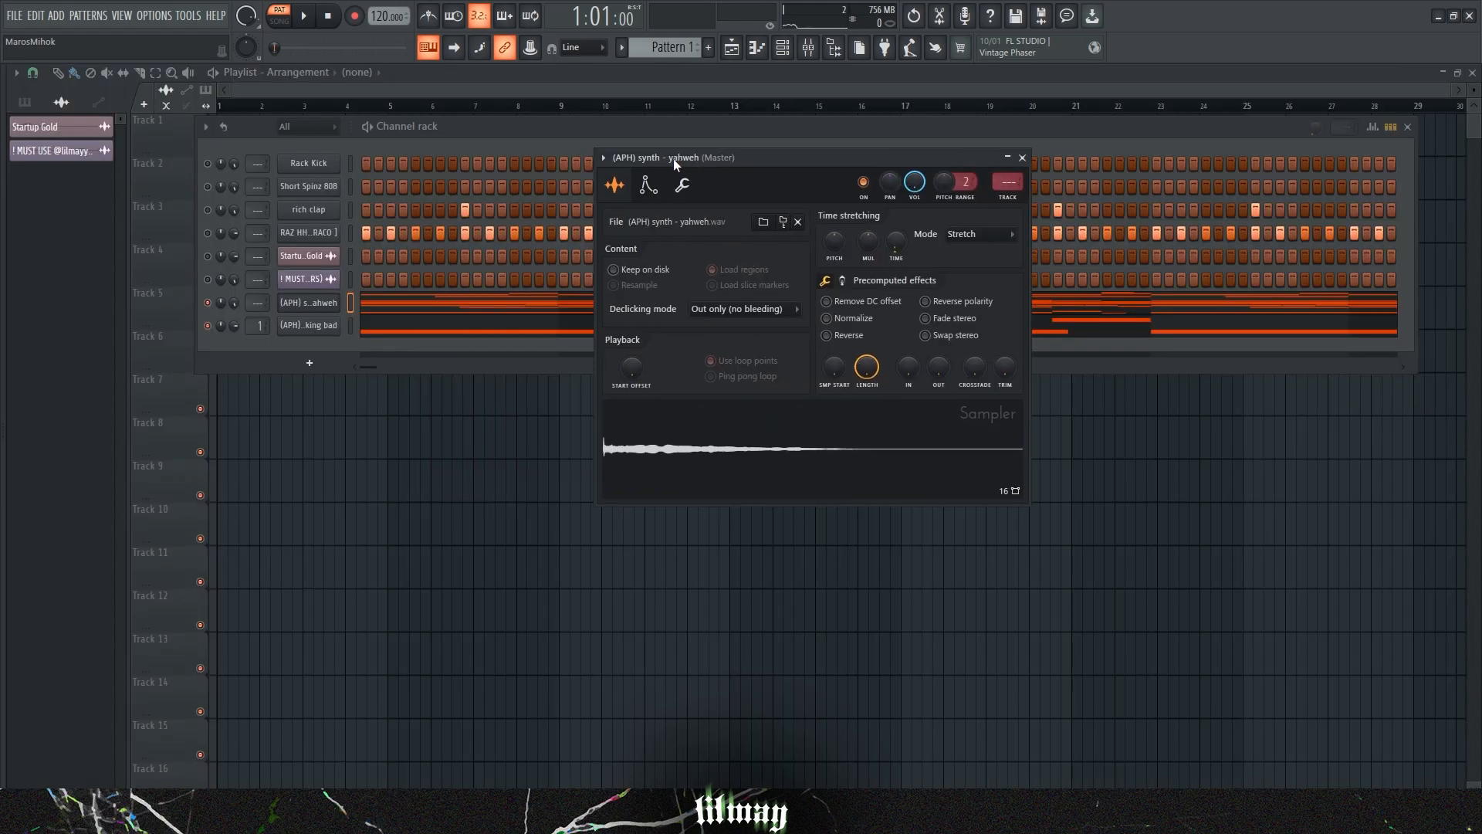